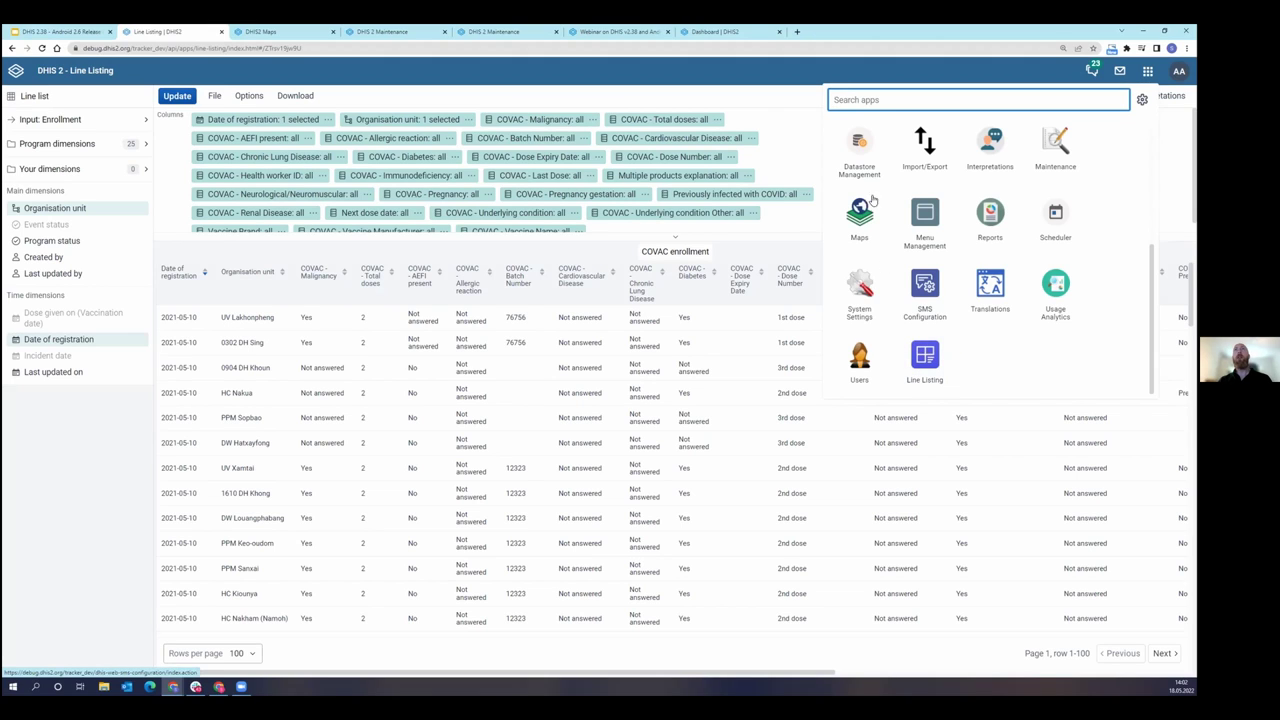
Step: Search the apps menu for 'line' so only Line Listing is shown
{"action": "type", "text": "line"}
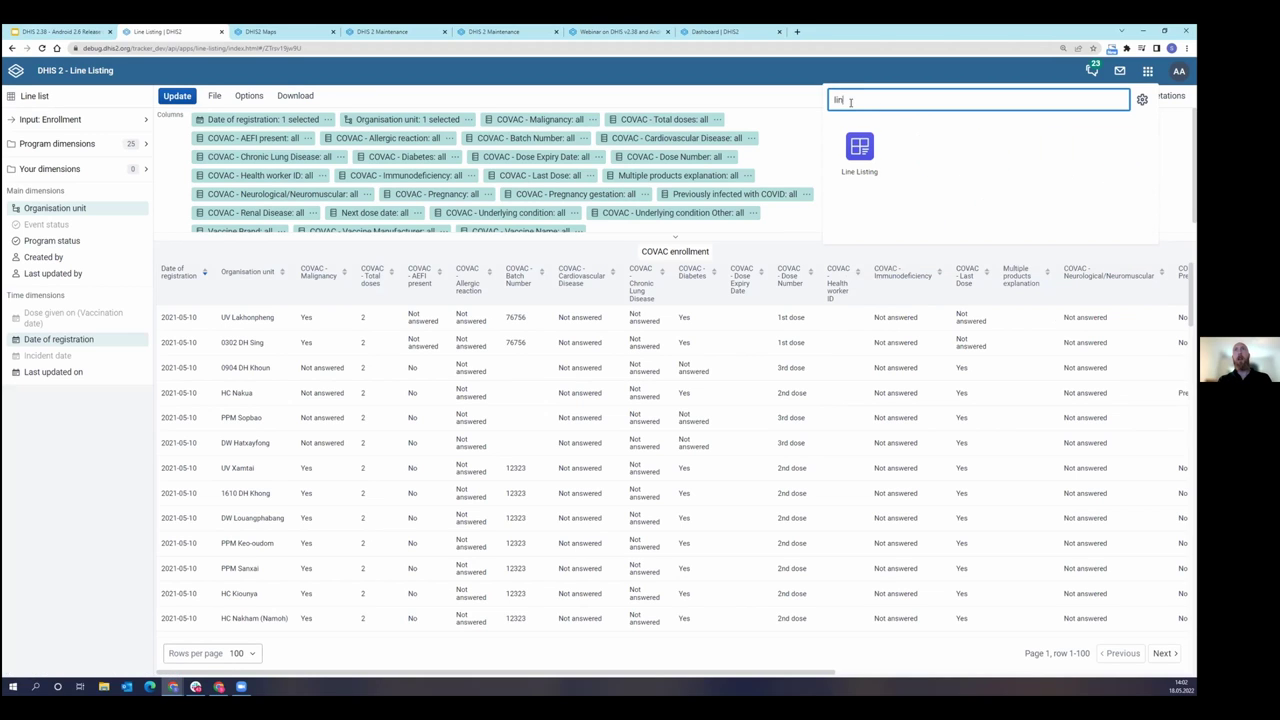
Step: Move the Organisation unit column to sit after COVAC - Dose Expiry Date
{"action": "left_click", "coordinate": [731, 97]}
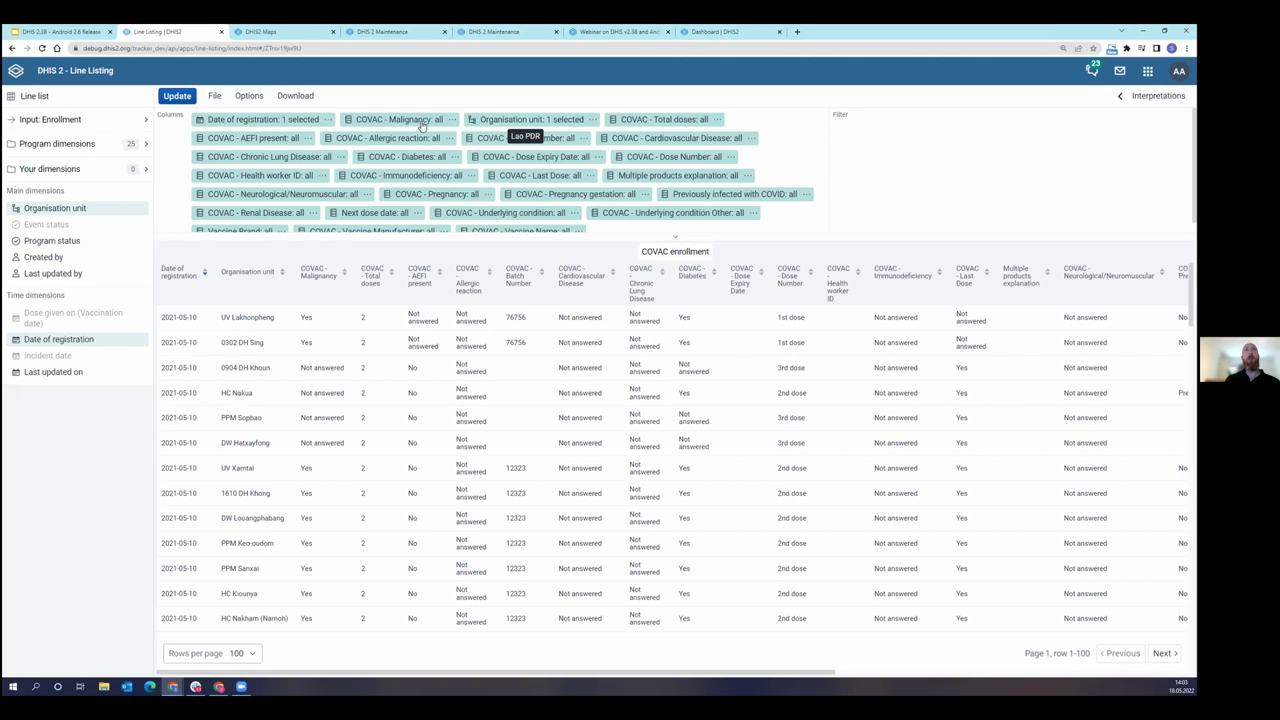
{"action": "left_click_drag", "start_coordinate": [385, 120], "coordinate": [508, 150]}
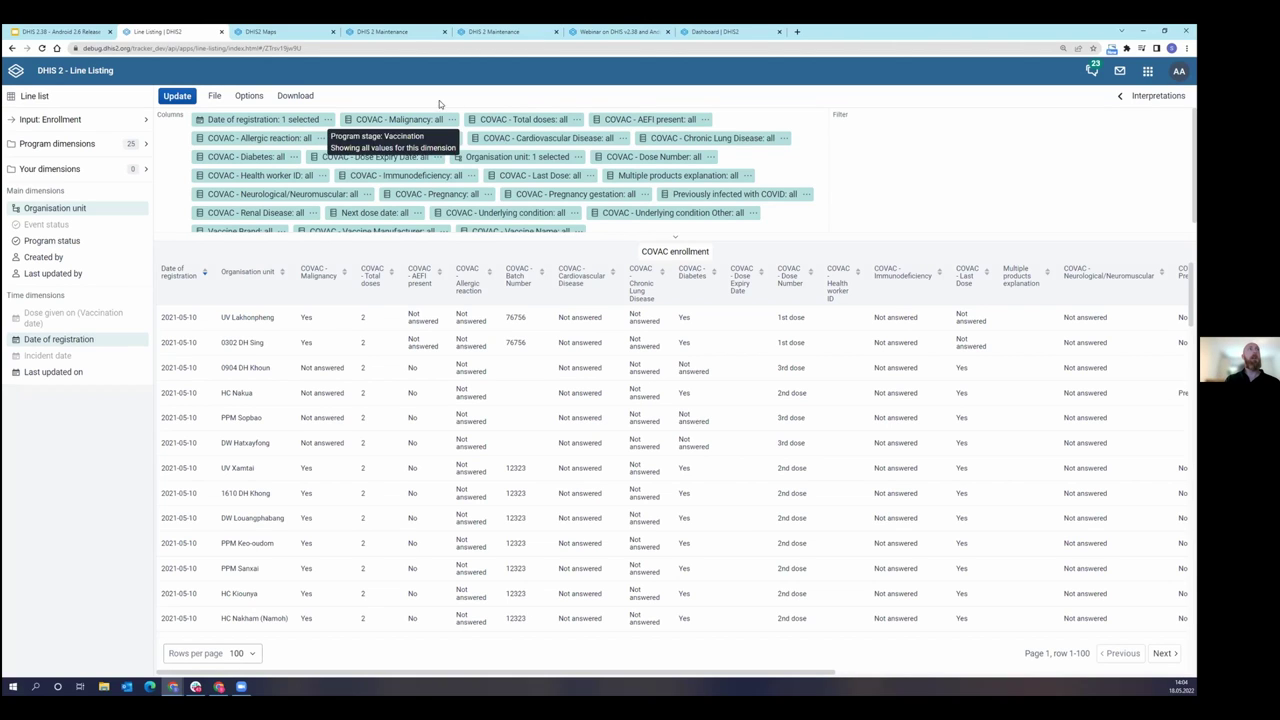
Step: Start a new empty line list with Enrollment as the input type
{"action": "left_click", "coordinate": [216, 97]}
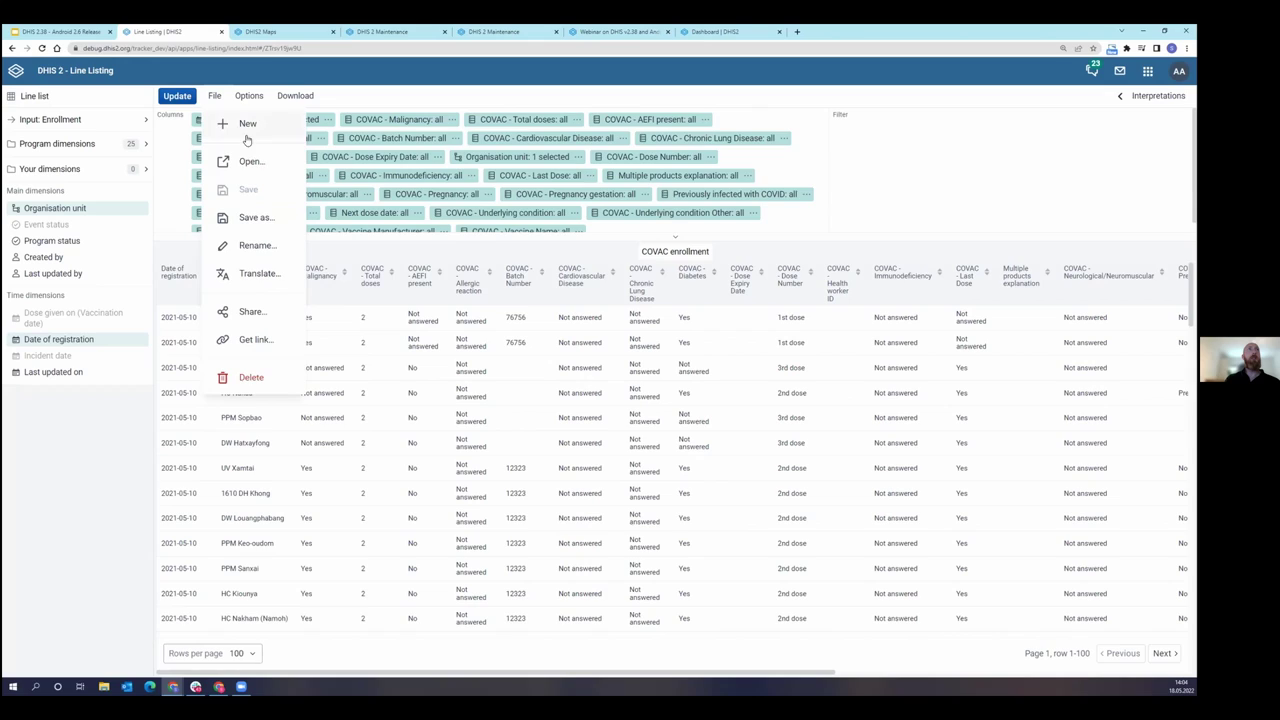
{"action": "left_click", "coordinate": [248, 130]}
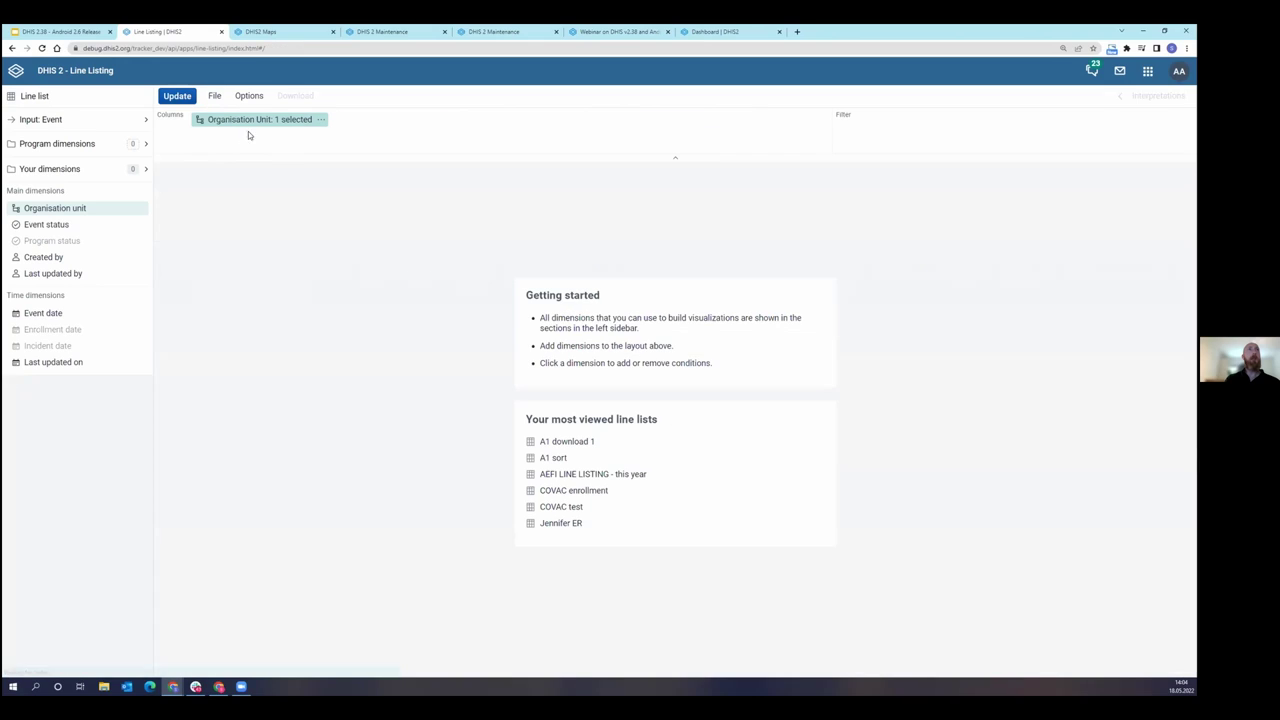
{"action": "left_click", "coordinate": [70, 119]}
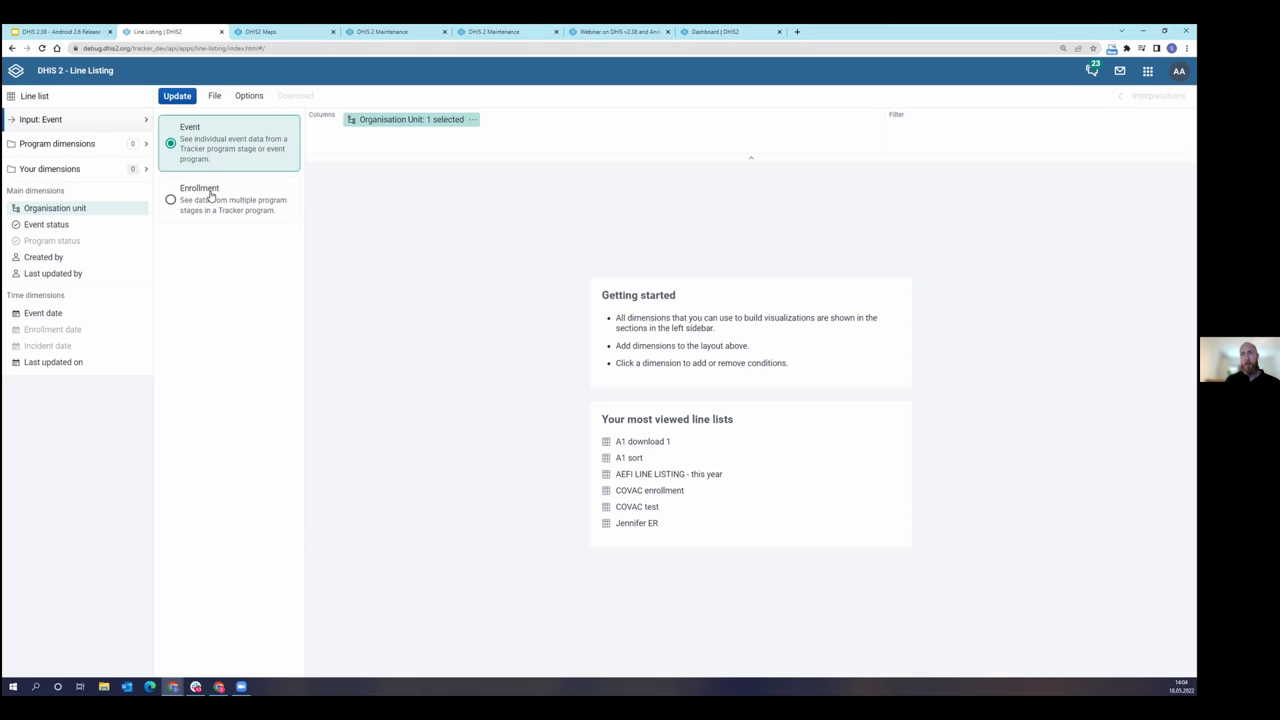
{"action": "left_click", "coordinate": [177, 199]}
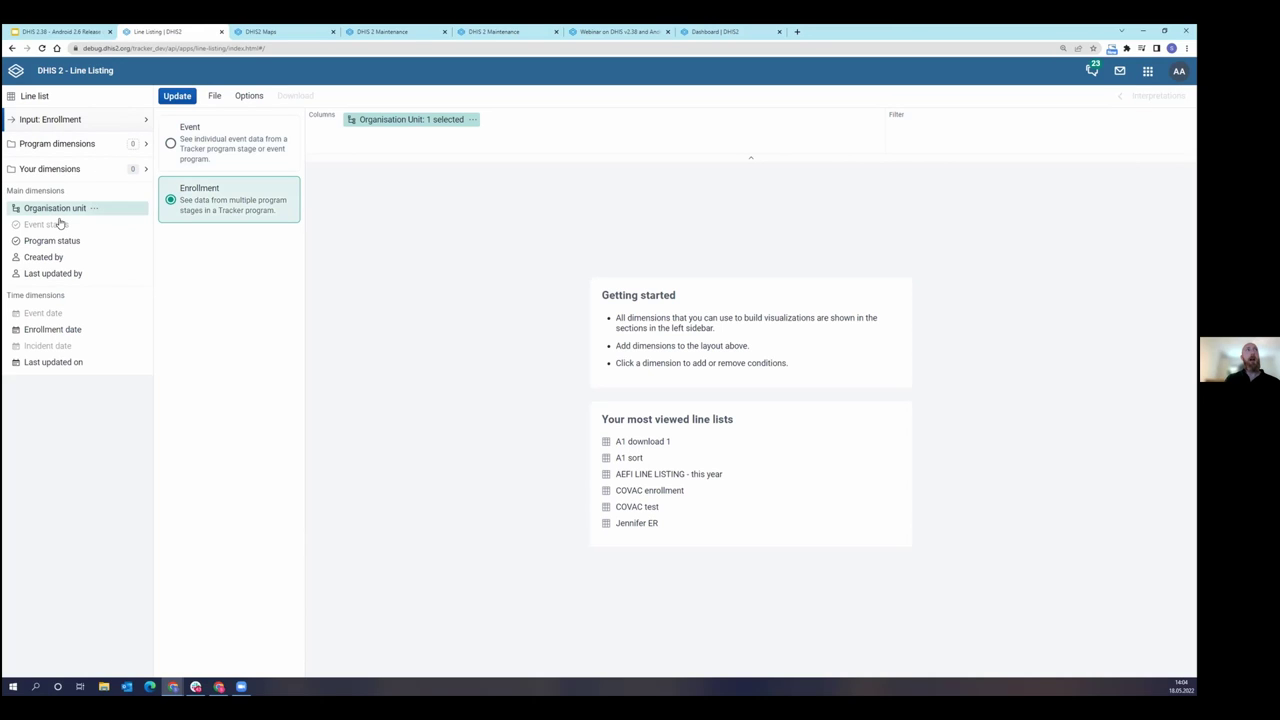
{"action": "left_click", "coordinate": [55, 148]}
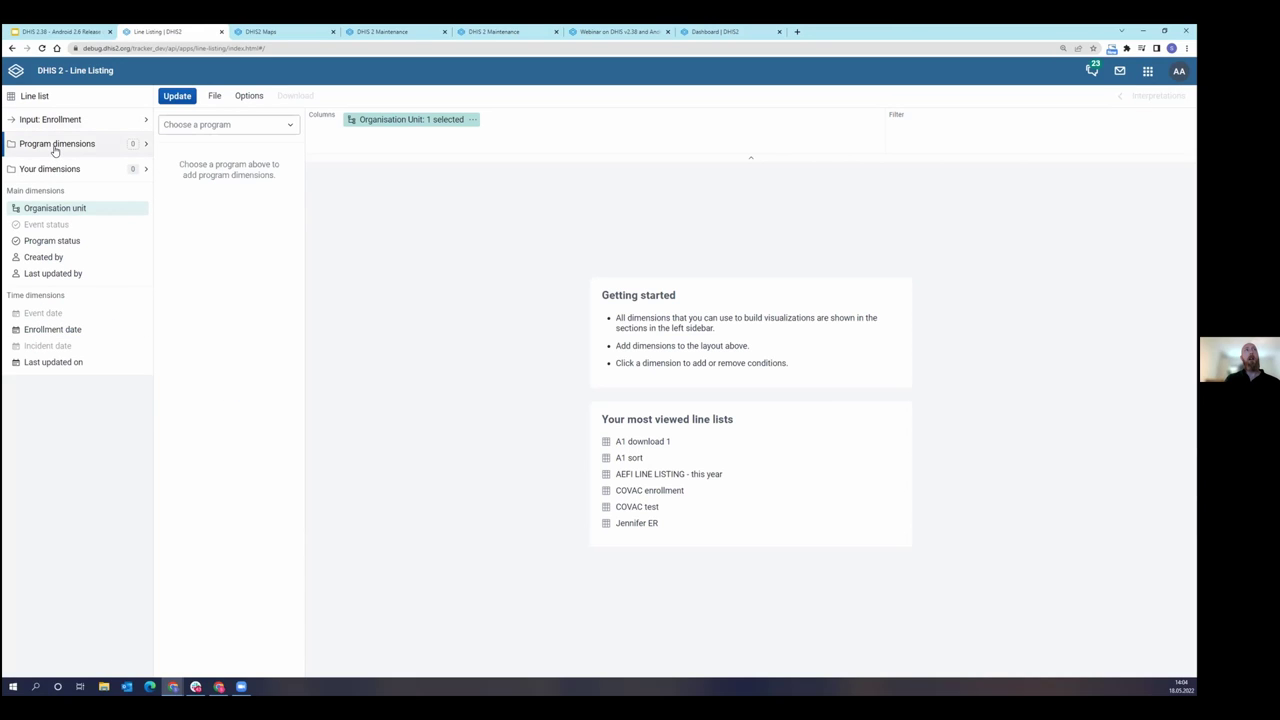
Step: Choose the COVAC program and filter its dimensions by 'name'
{"action": "left_click", "coordinate": [234, 128]}
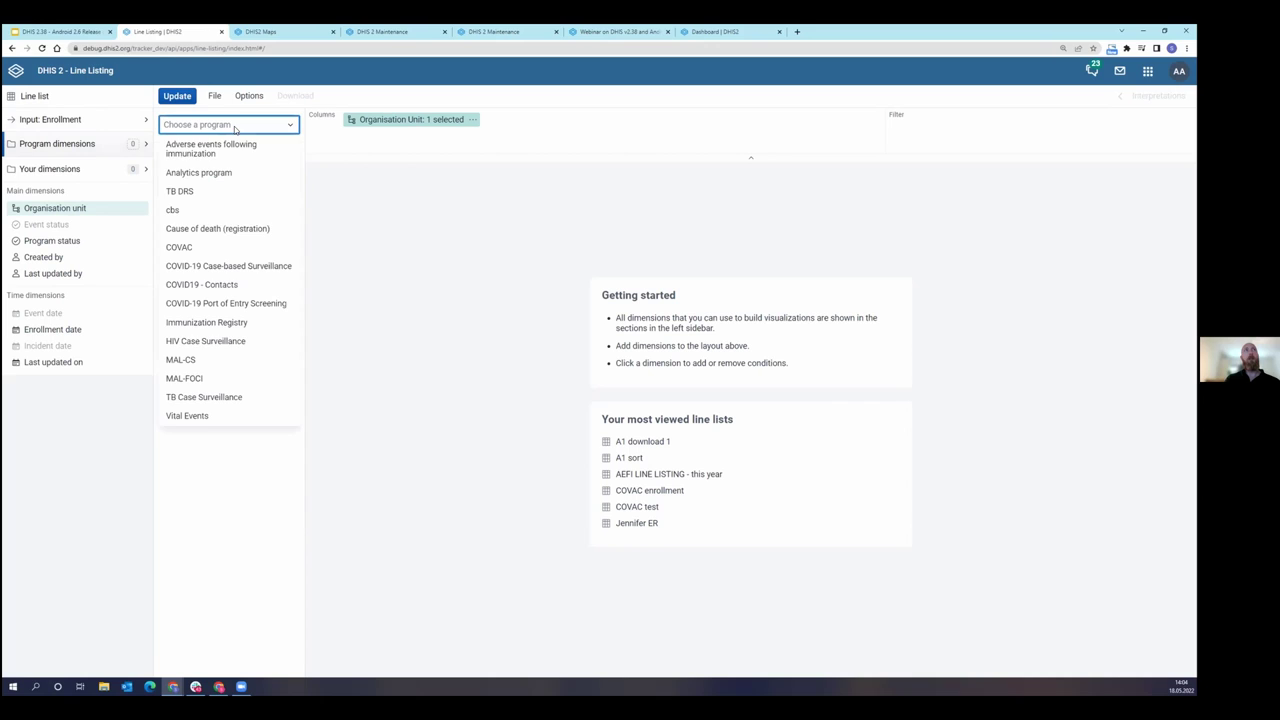
{"action": "left_click", "coordinate": [197, 251]}
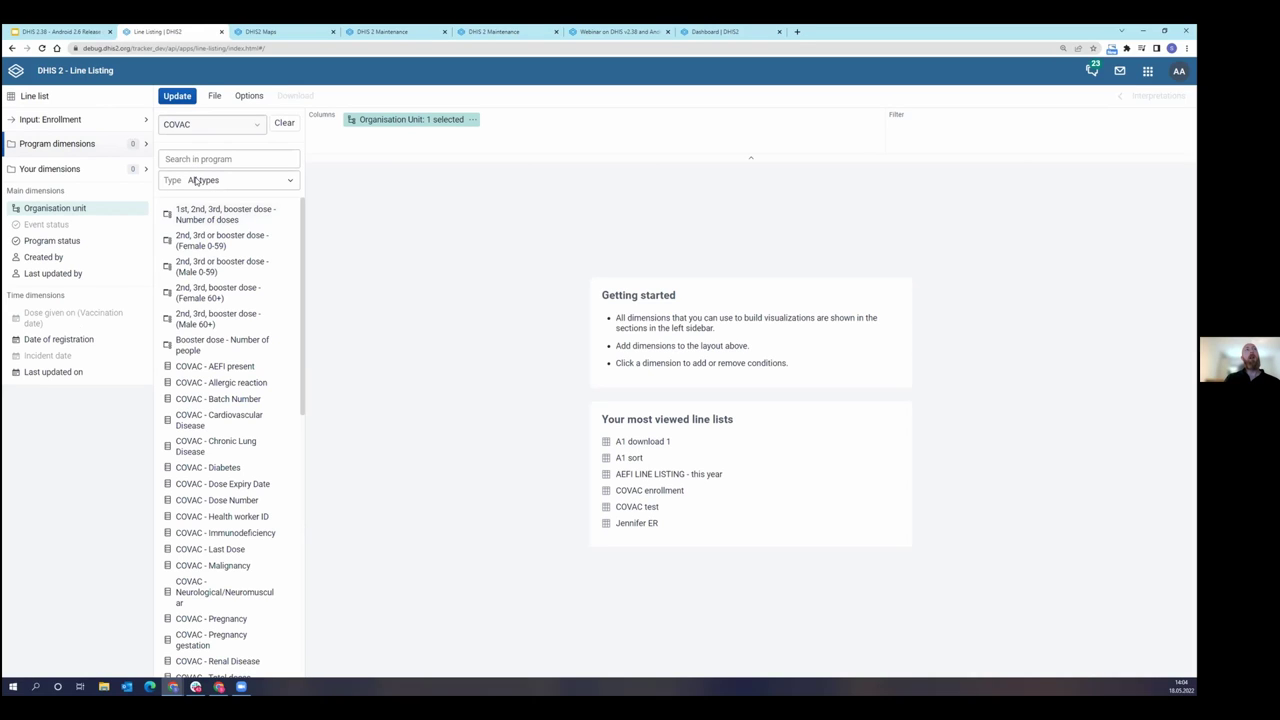
{"action": "left_click", "coordinate": [200, 159]}
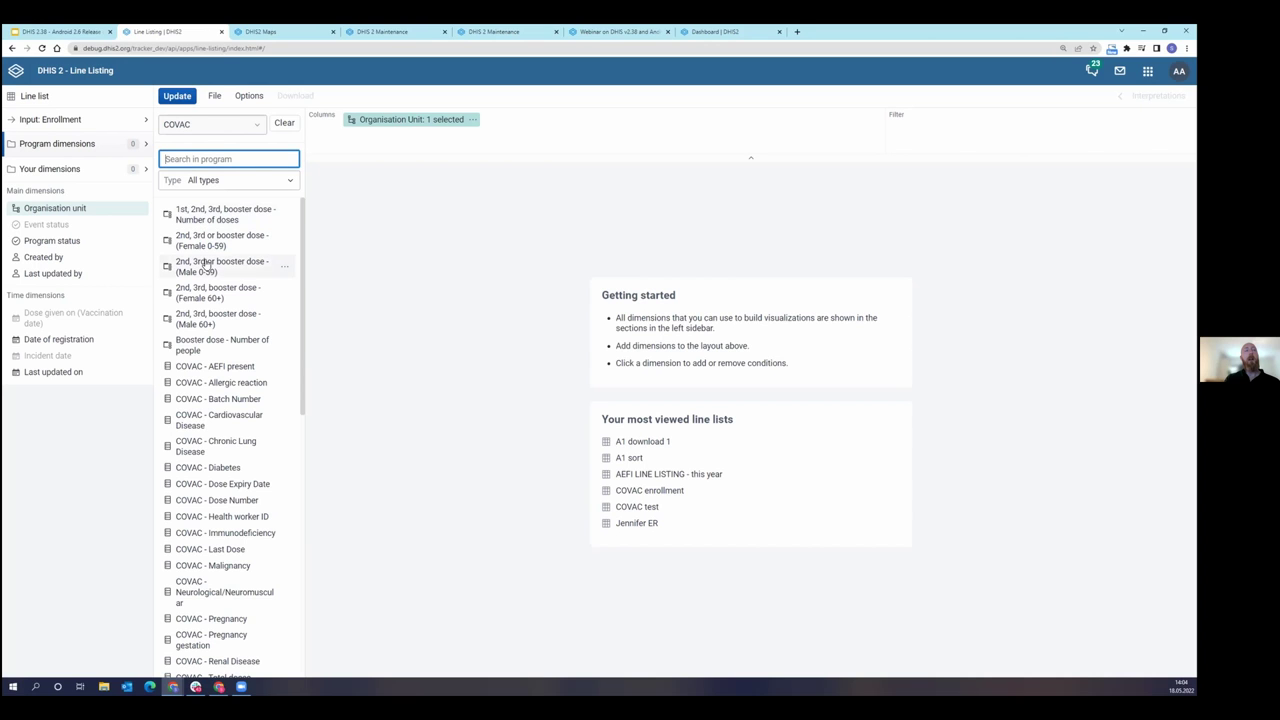
{"action": "scroll", "coordinate": [205, 263], "scroll_direction": "down", "scroll_amount": 1}
{"action": "scroll", "coordinate": [205, 263], "scroll_direction": "down", "scroll_amount": 10}
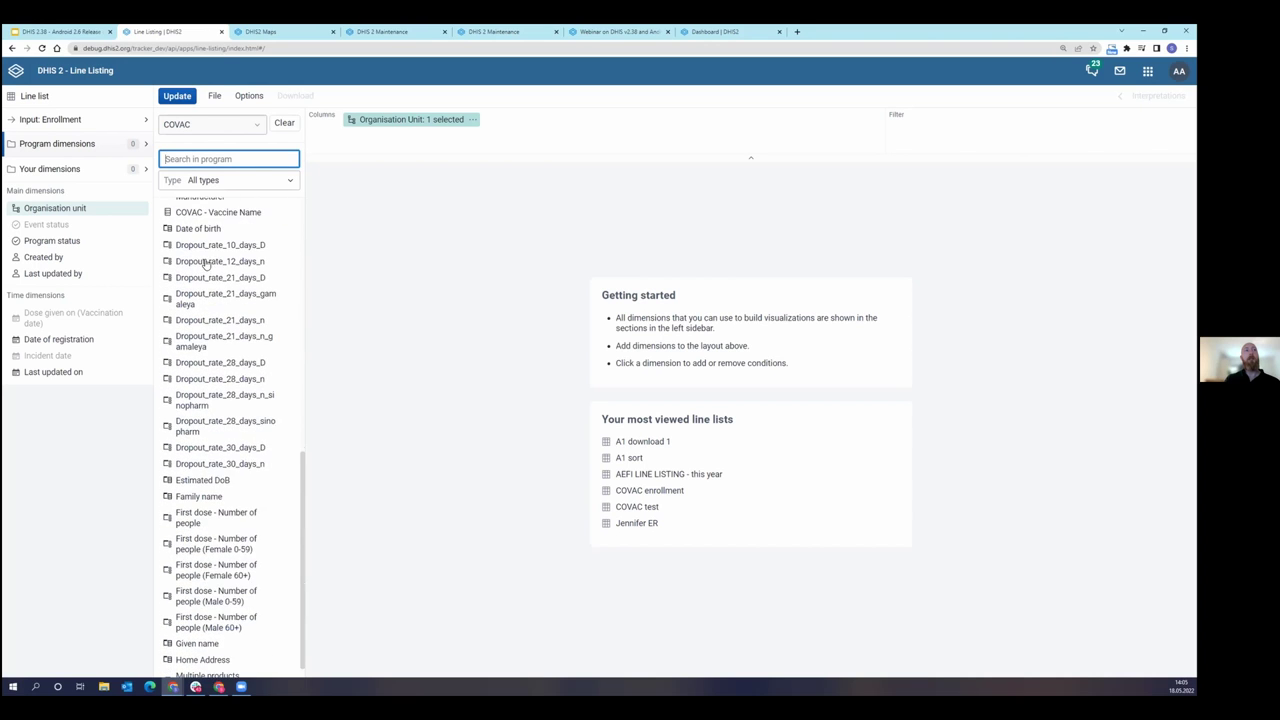
{"action": "scroll", "coordinate": [205, 263], "scroll_direction": "up", "scroll_amount": 15}
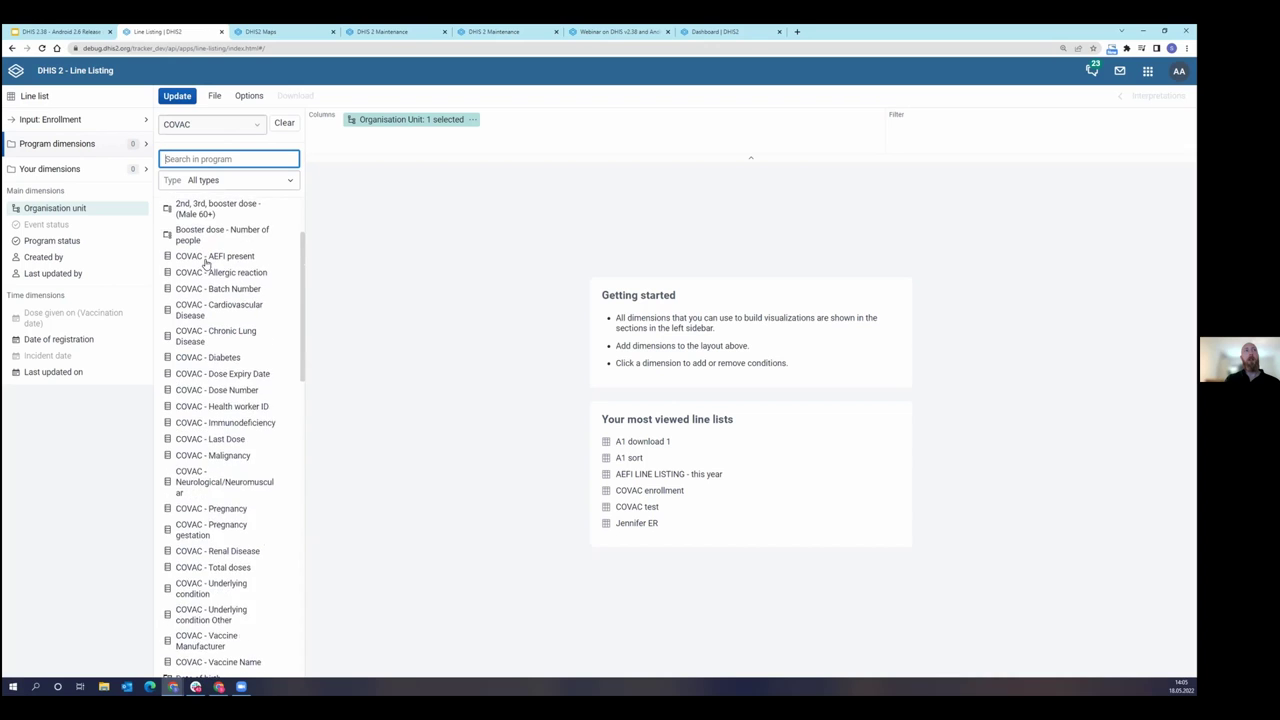
{"action": "scroll", "coordinate": [205, 263], "scroll_direction": "down", "scroll_amount": 20}
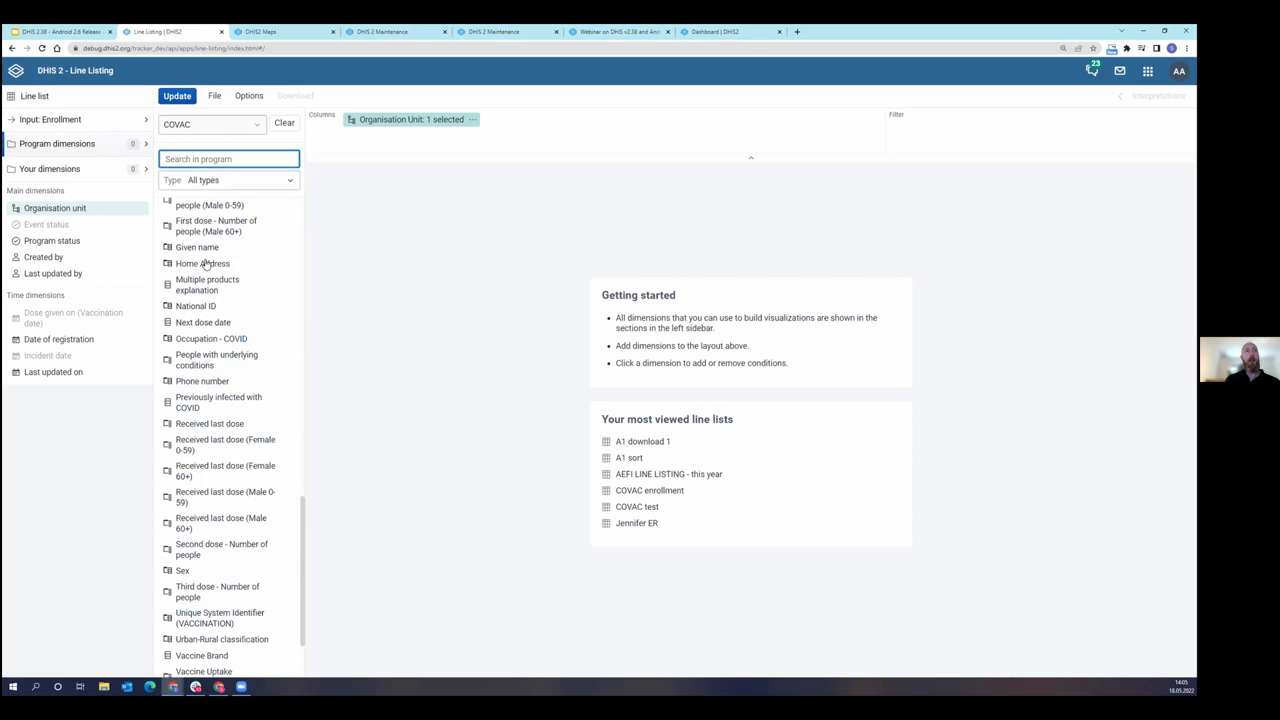
{"action": "scroll", "coordinate": [205, 263], "scroll_direction": "up", "scroll_amount": 20}
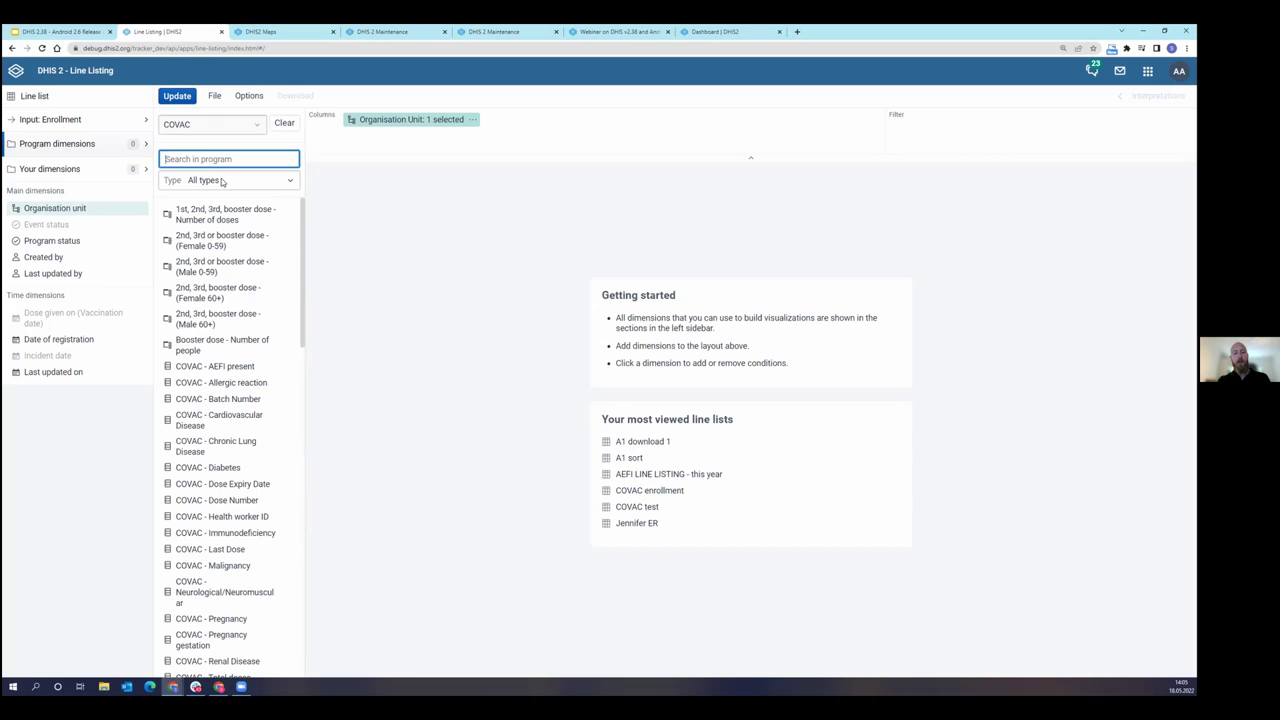
{"action": "type", "text": "name"}
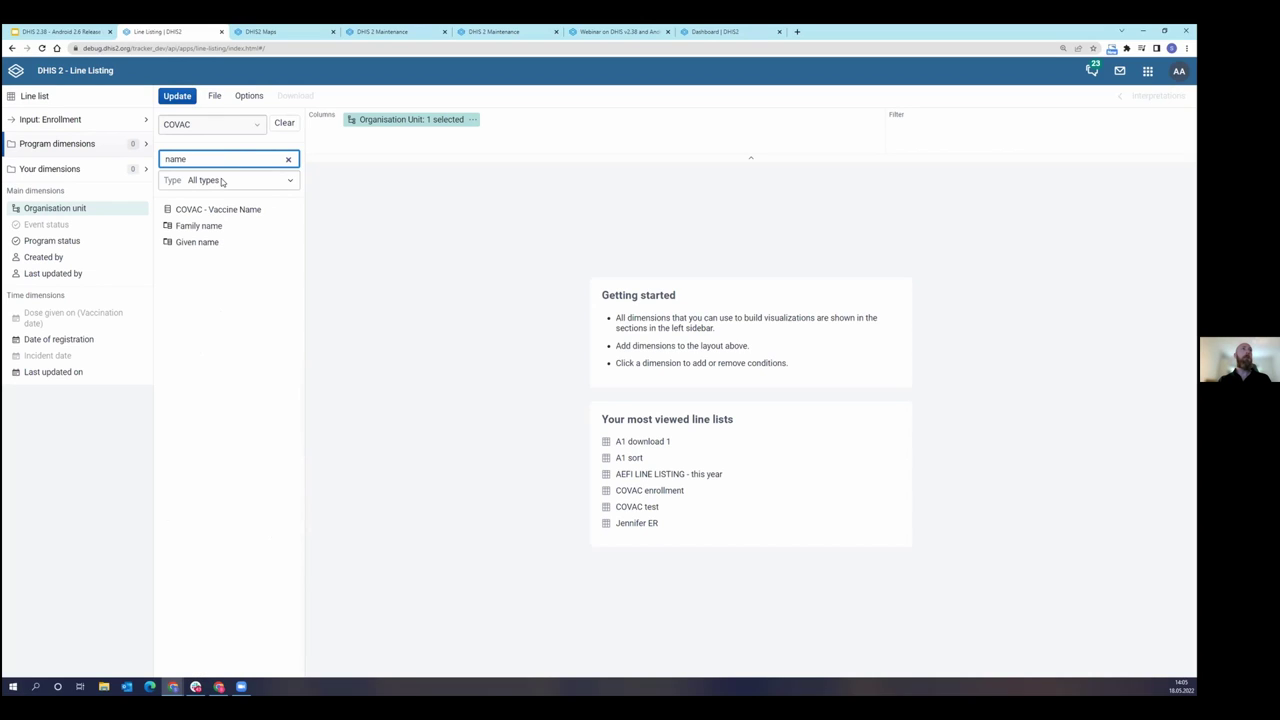
Step: Add Family name and Given name as columns with no condition, then clear the search
{"action": "left_click", "coordinate": [198, 227]}
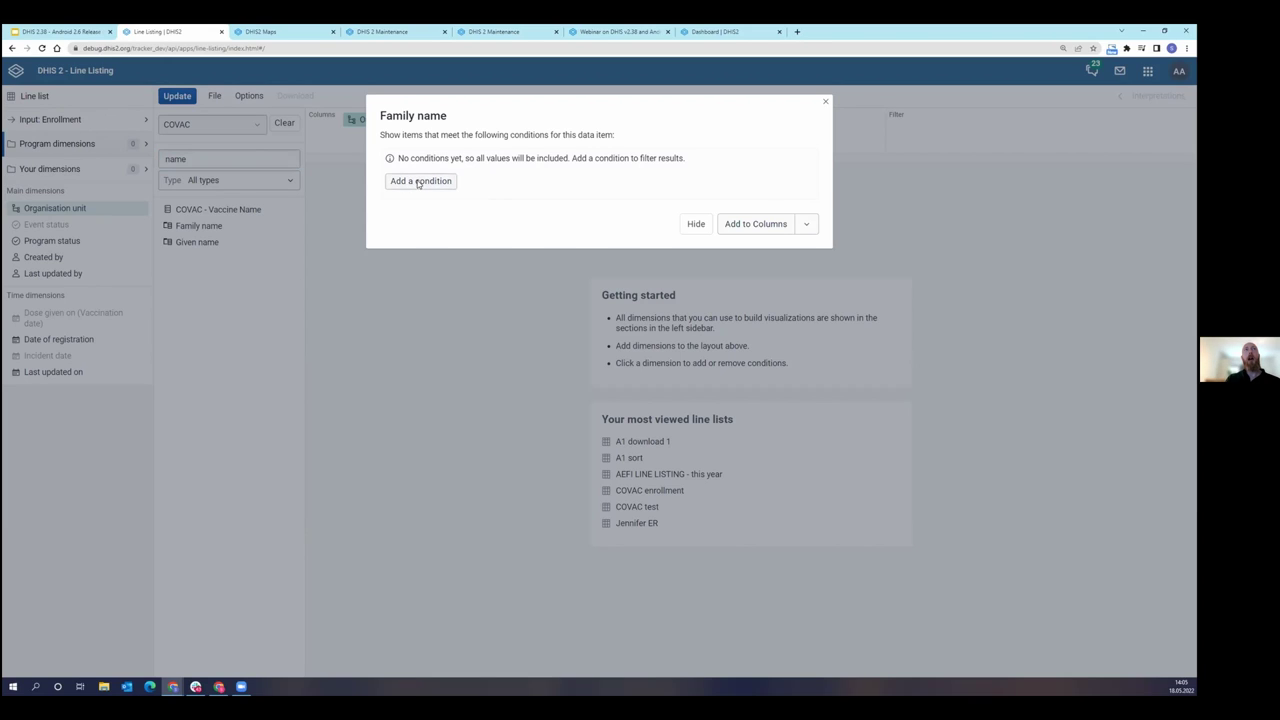
{"action": "left_click", "coordinate": [419, 182]}
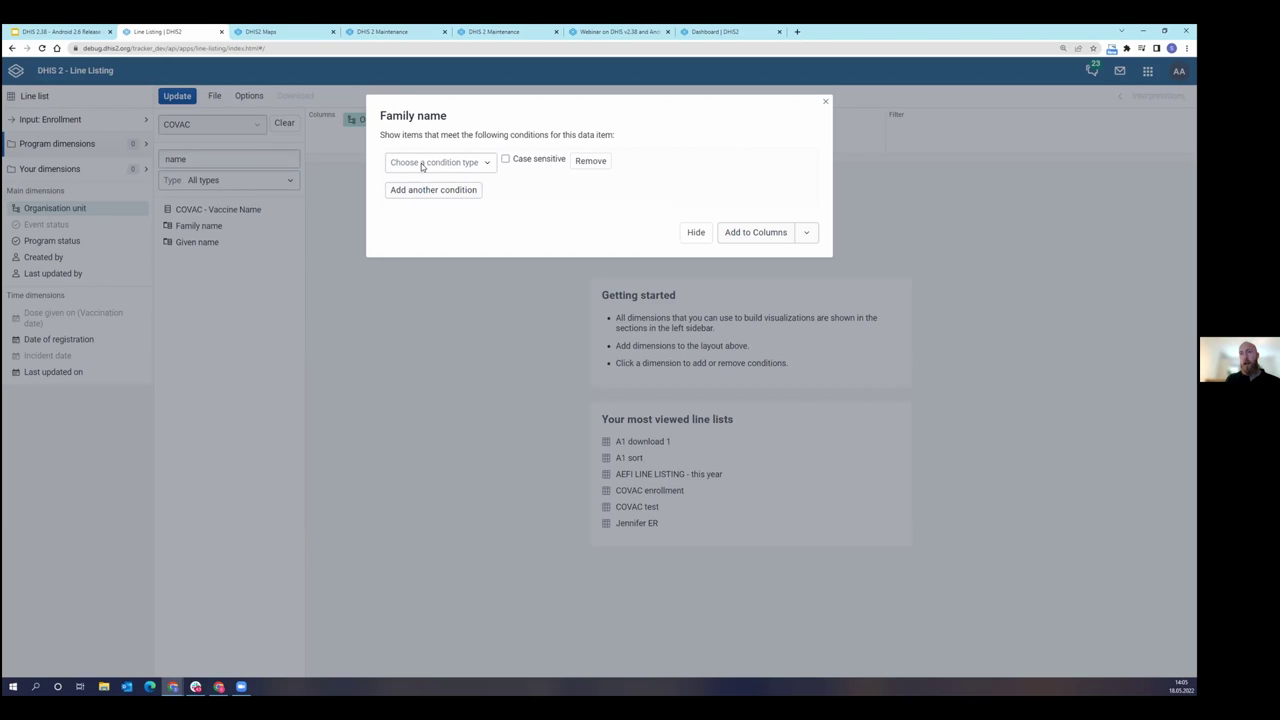
{"action": "left_click", "coordinate": [422, 165]}
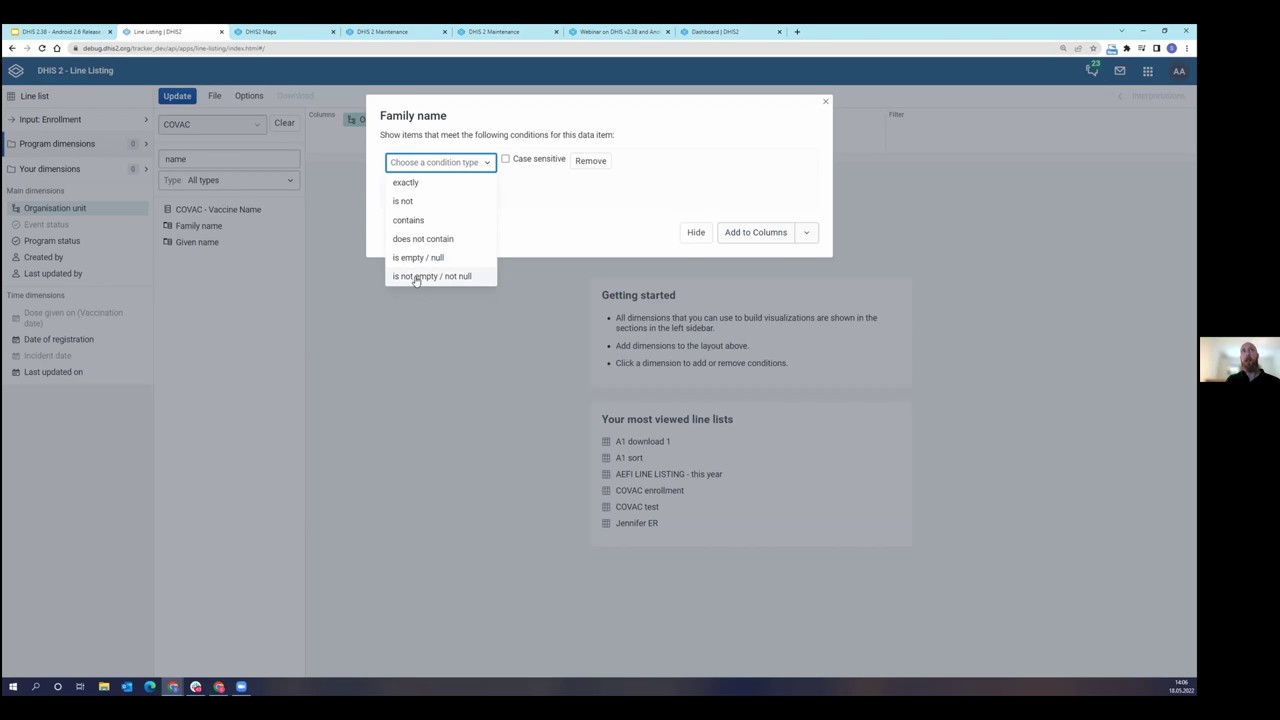
{"action": "left_click", "coordinate": [528, 191]}
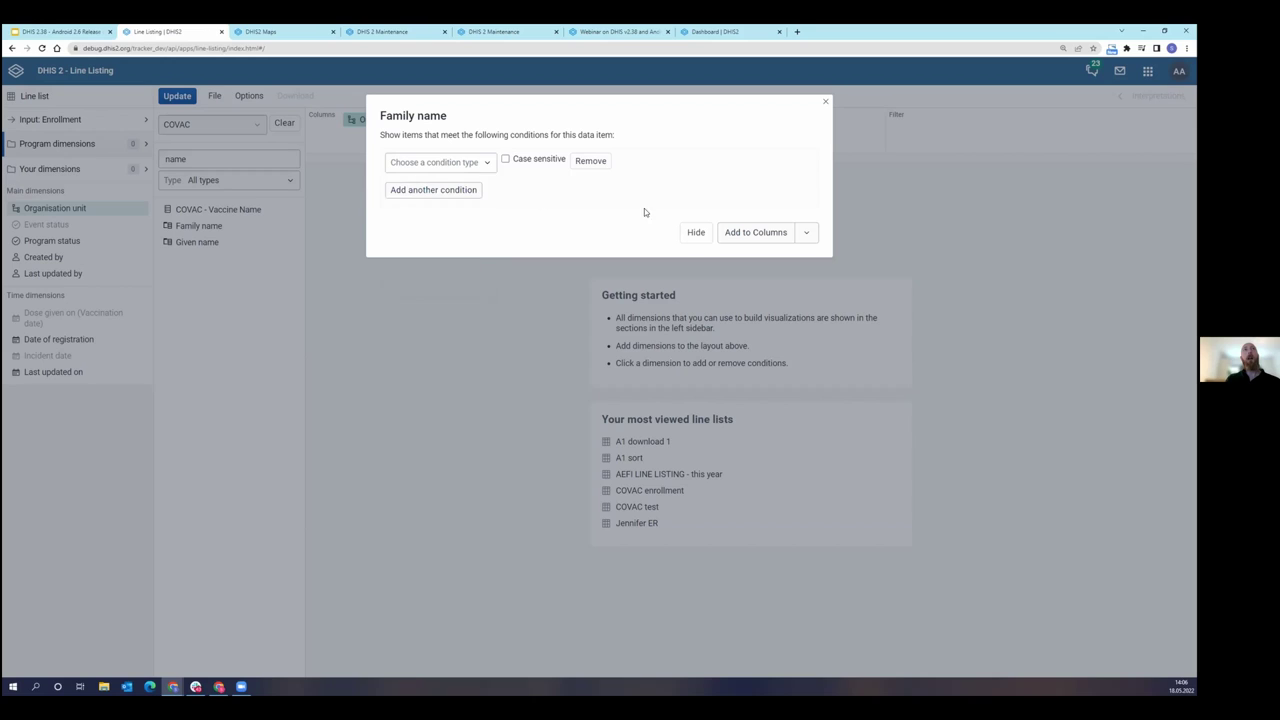
{"action": "left_click", "coordinate": [744, 237]}
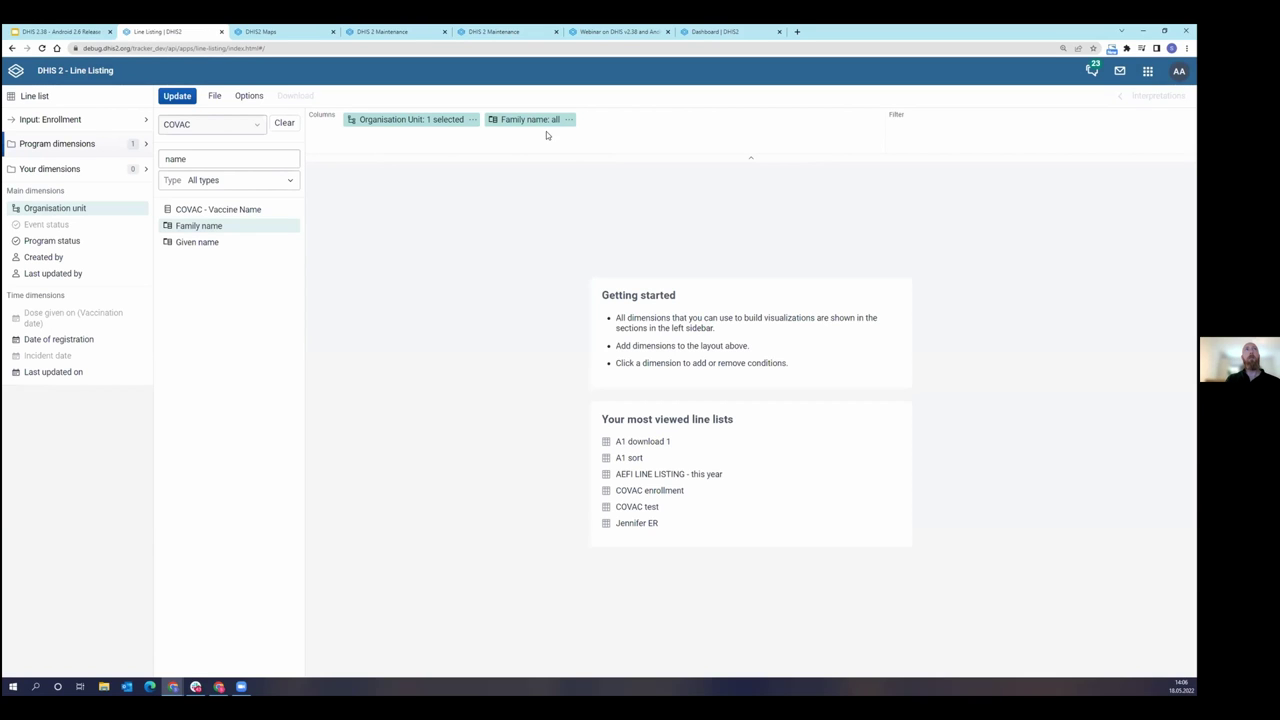
{"action": "left_click", "coordinate": [198, 243]}
{"action": "left_click", "coordinate": [745, 224]}
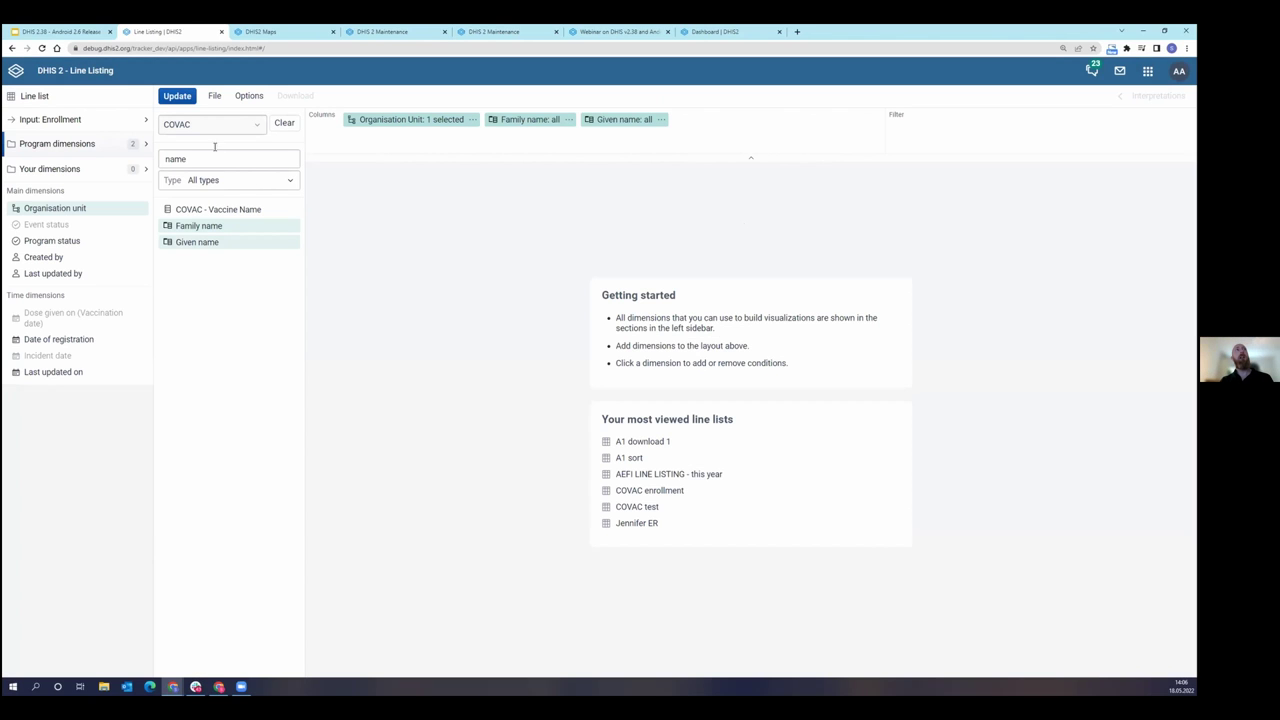
{"action": "left_click", "coordinate": [252, 158]}
{"action": "left_click", "coordinate": [287, 159]}
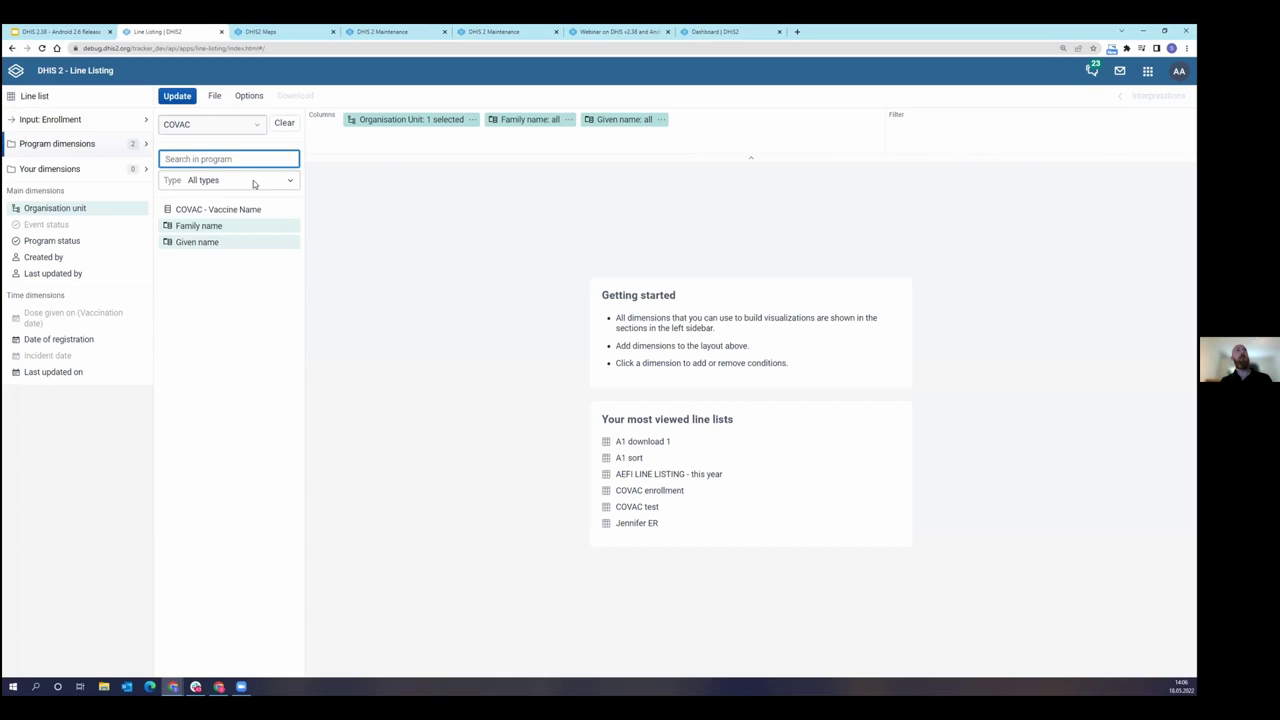
Step: Add COVAC - Vaccine Name with all five vaccines from the 2 most recent events
{"action": "left_click", "coordinate": [249, 183]}
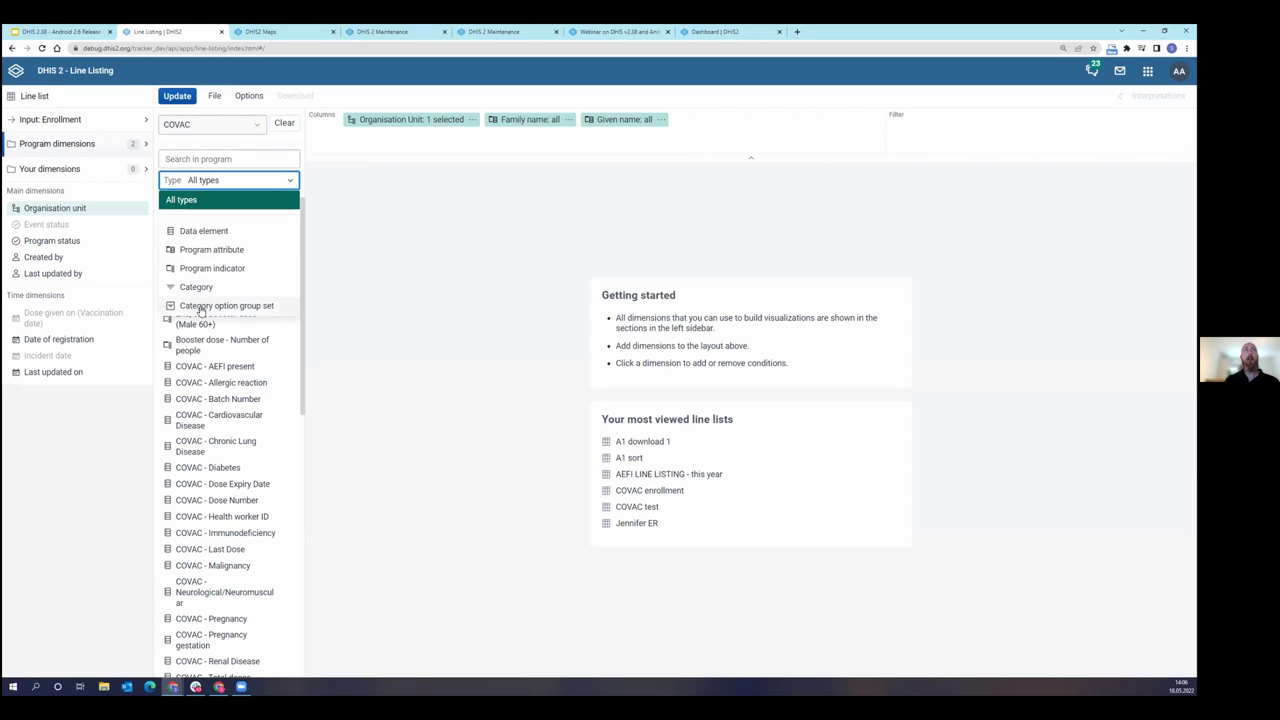
{"action": "left_click", "coordinate": [206, 236]}
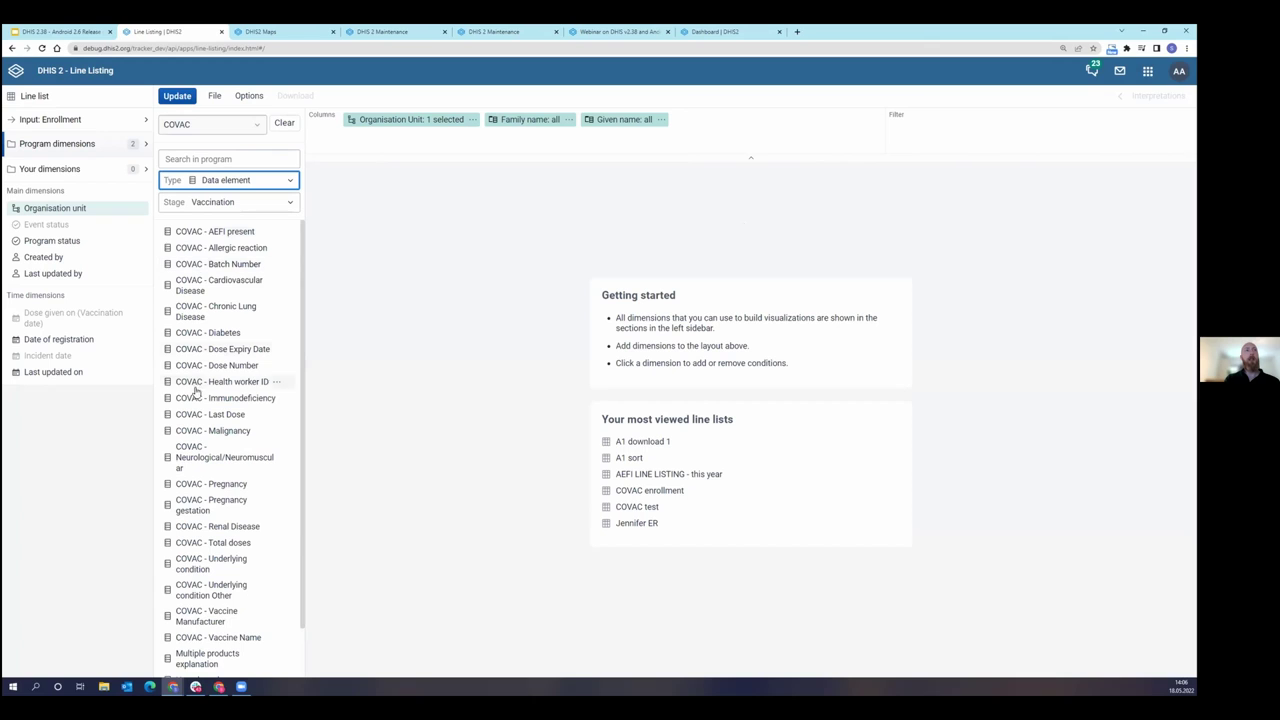
{"action": "scroll", "coordinate": [200, 400], "scroll_direction": "down", "scroll_amount": 2}
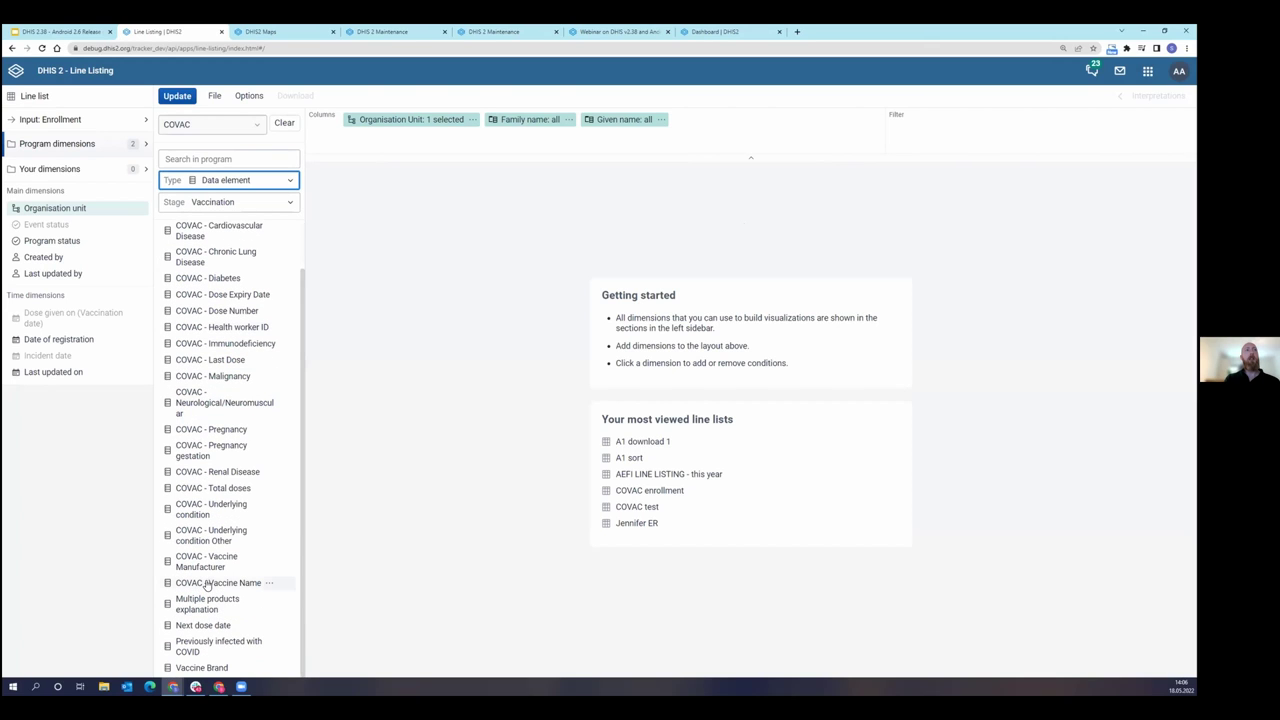
{"action": "left_click", "coordinate": [205, 581]}
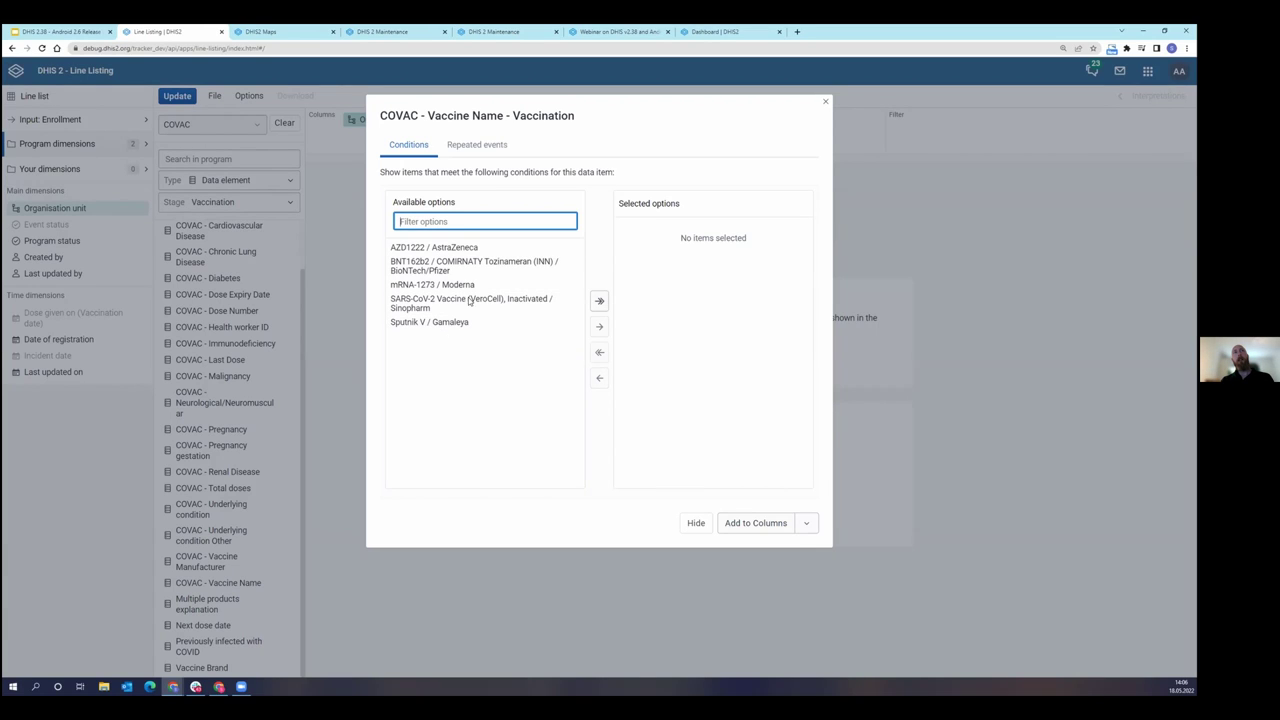
{"action": "left_click", "coordinate": [600, 302]}
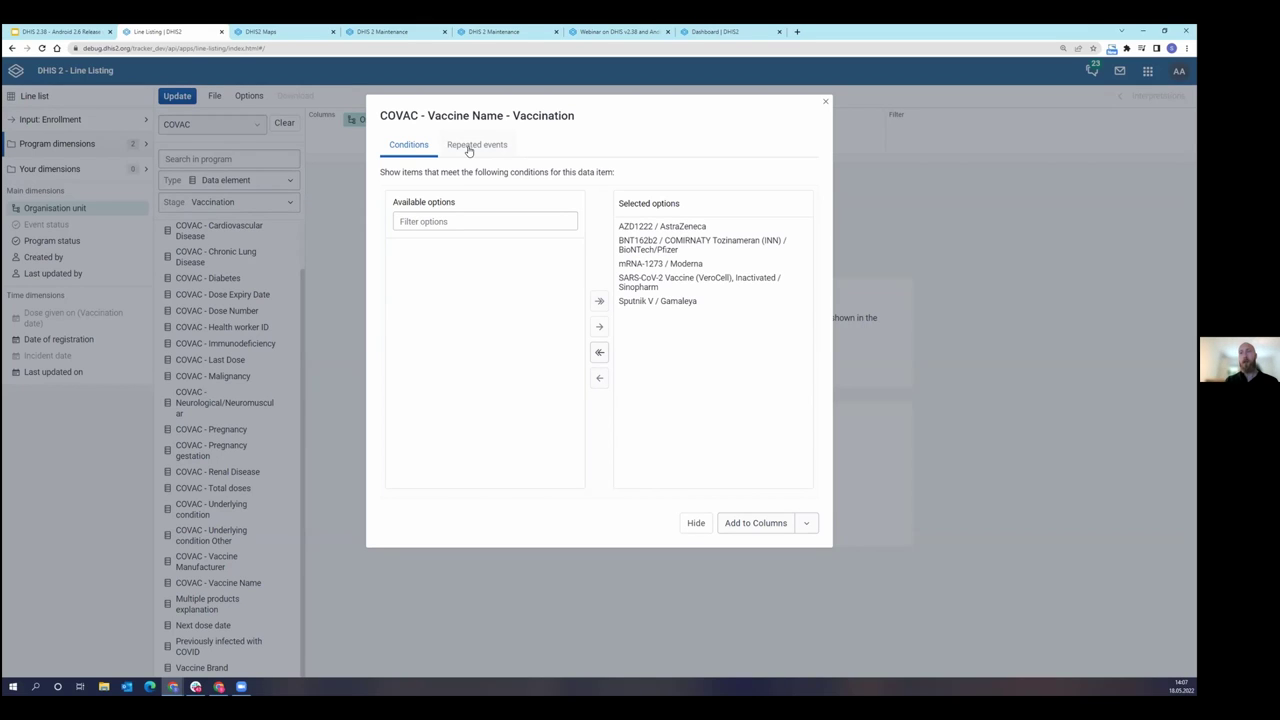
{"action": "left_click", "coordinate": [468, 149]}
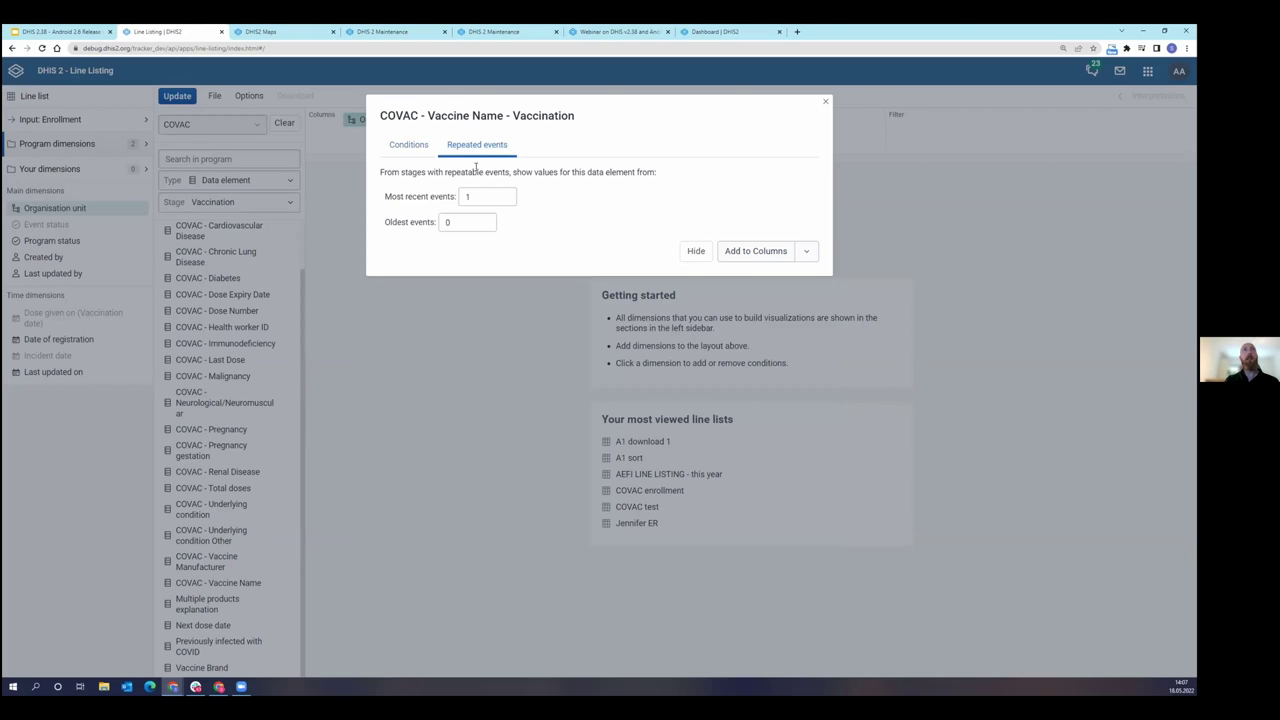
{"action": "left_click_drag", "start_coordinate": [385, 196], "coordinate": [455, 196]}
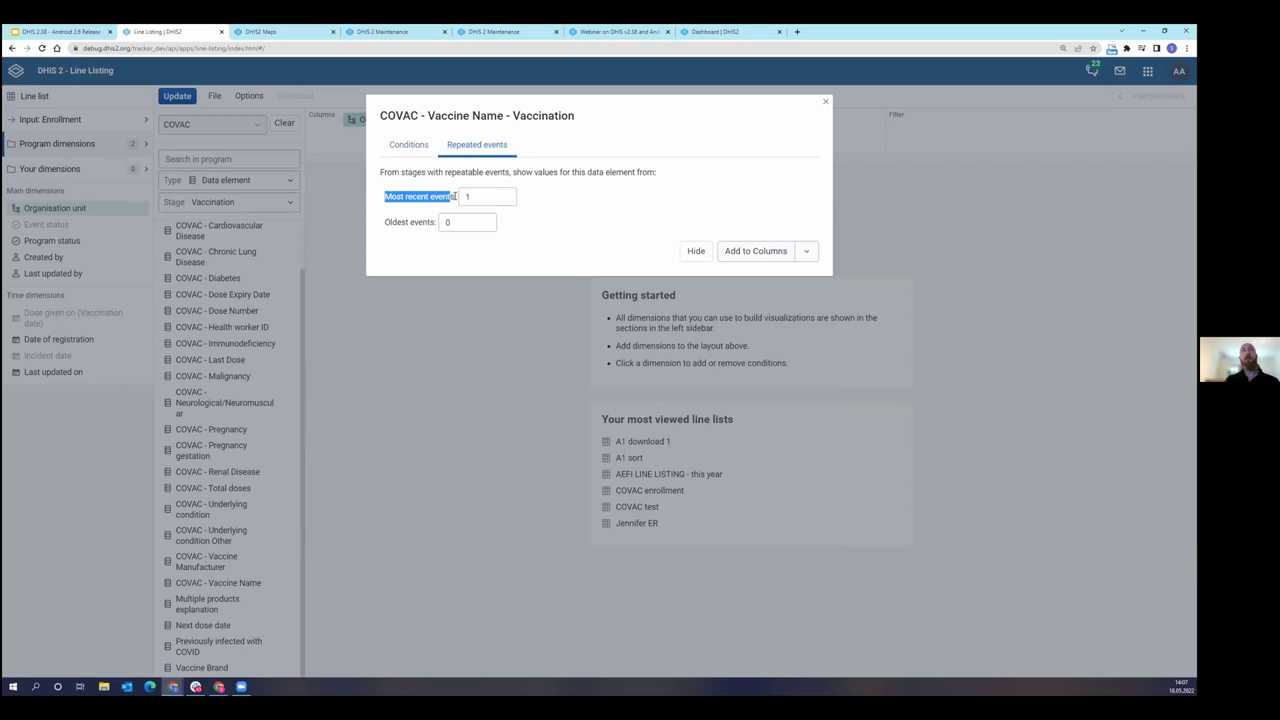
{"action": "left_click_drag", "start_coordinate": [386, 221], "coordinate": [422, 221]}
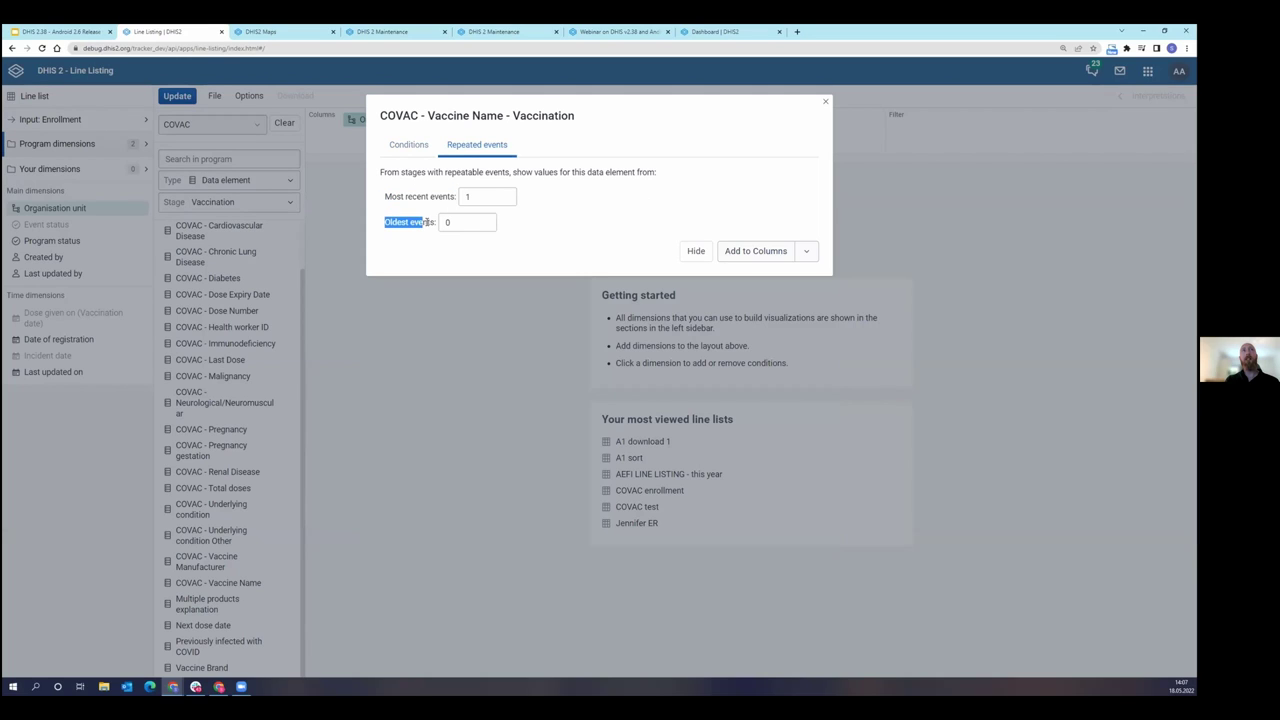
{"action": "left_click", "coordinate": [505, 193]}
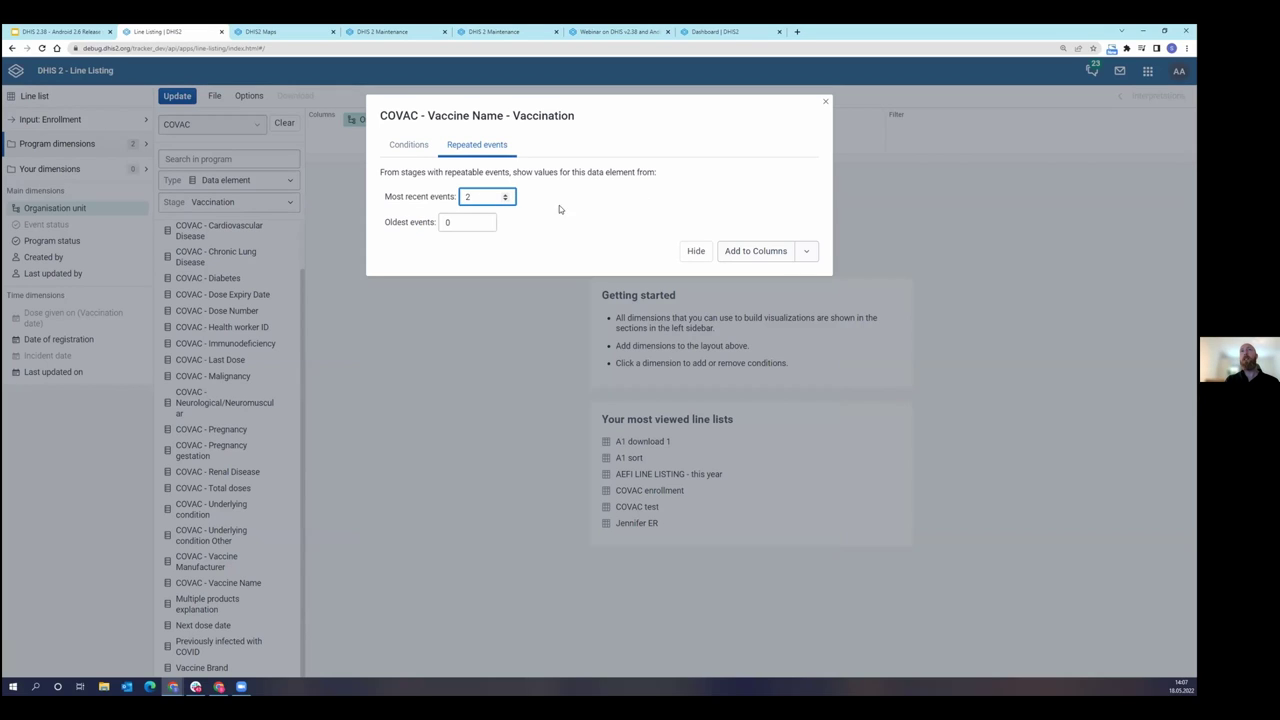
{"action": "left_click", "coordinate": [755, 253]}
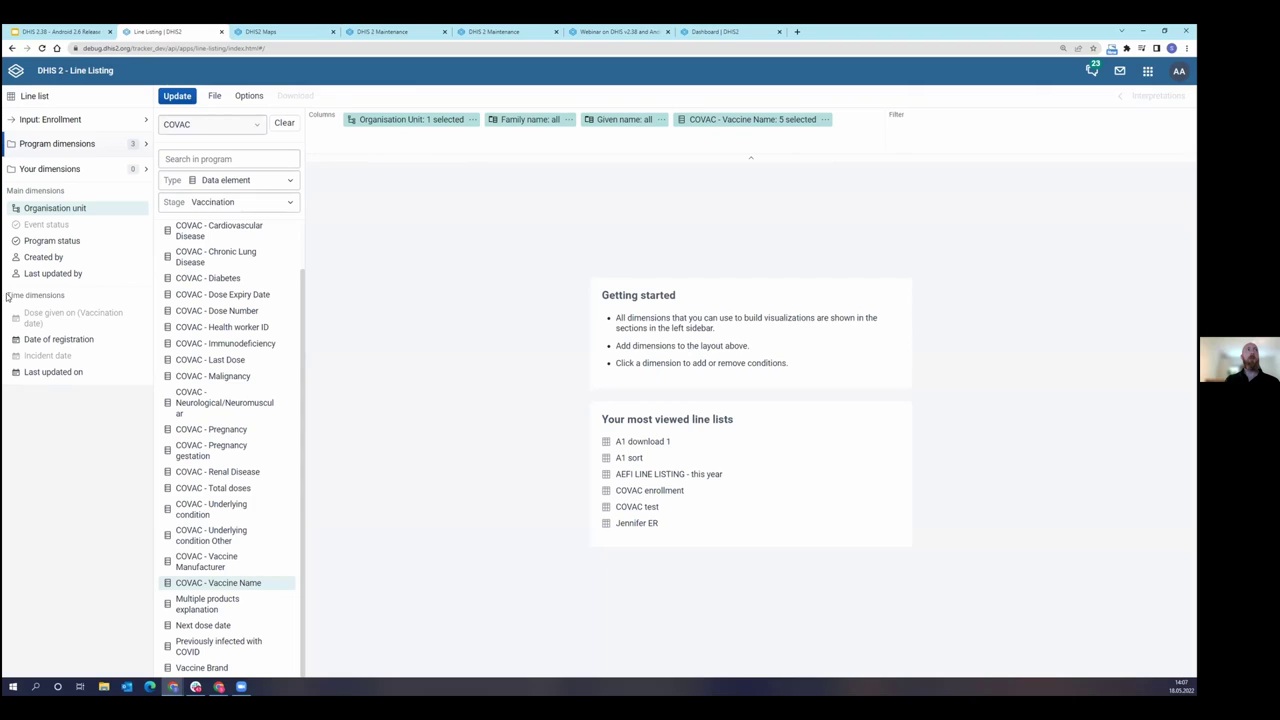
Step: Add Date of registration as a column using the Years period This year
{"action": "left_click_drag", "start_coordinate": [28, 293], "coordinate": [57, 305]}
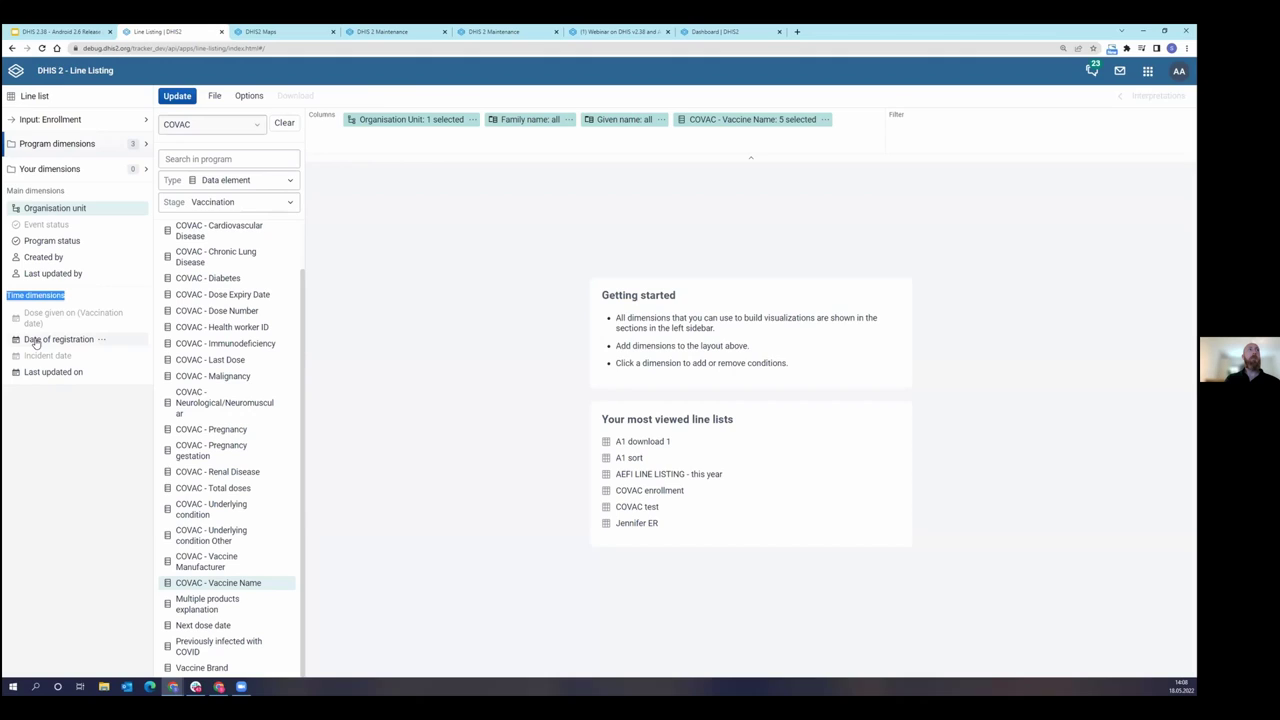
{"action": "left_click", "coordinate": [36, 341]}
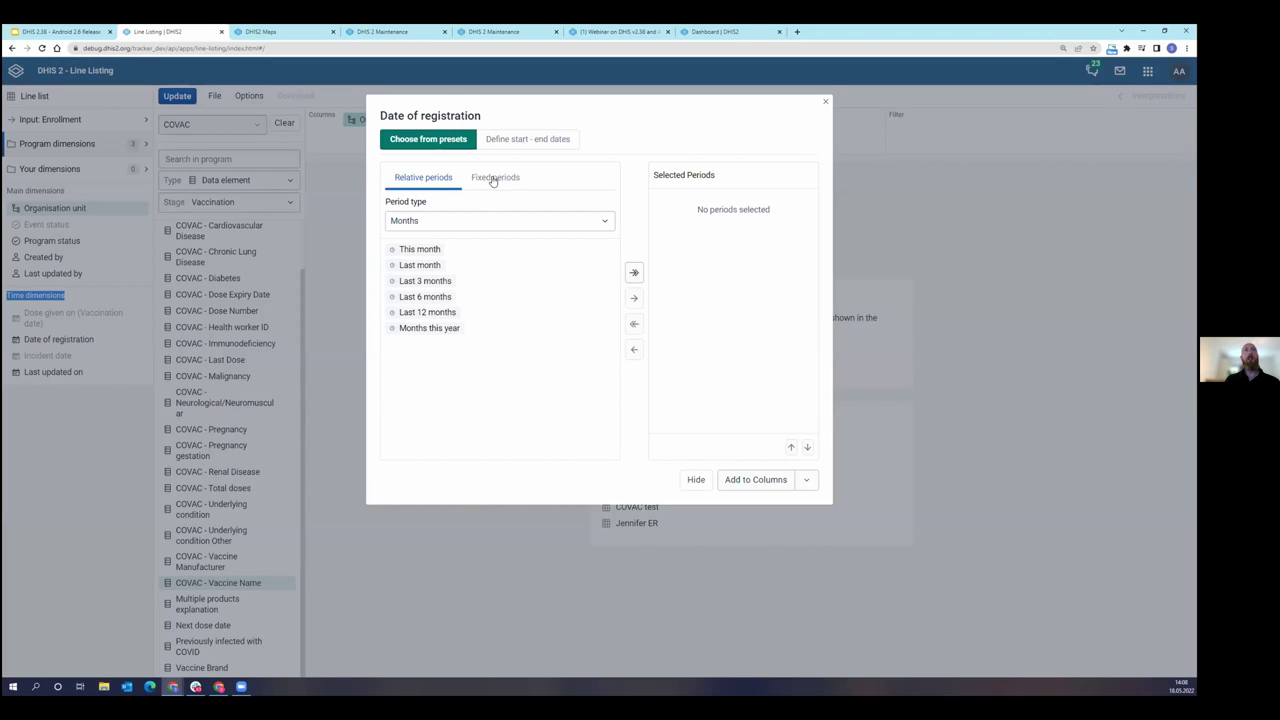
{"action": "left_click", "coordinate": [445, 222]}
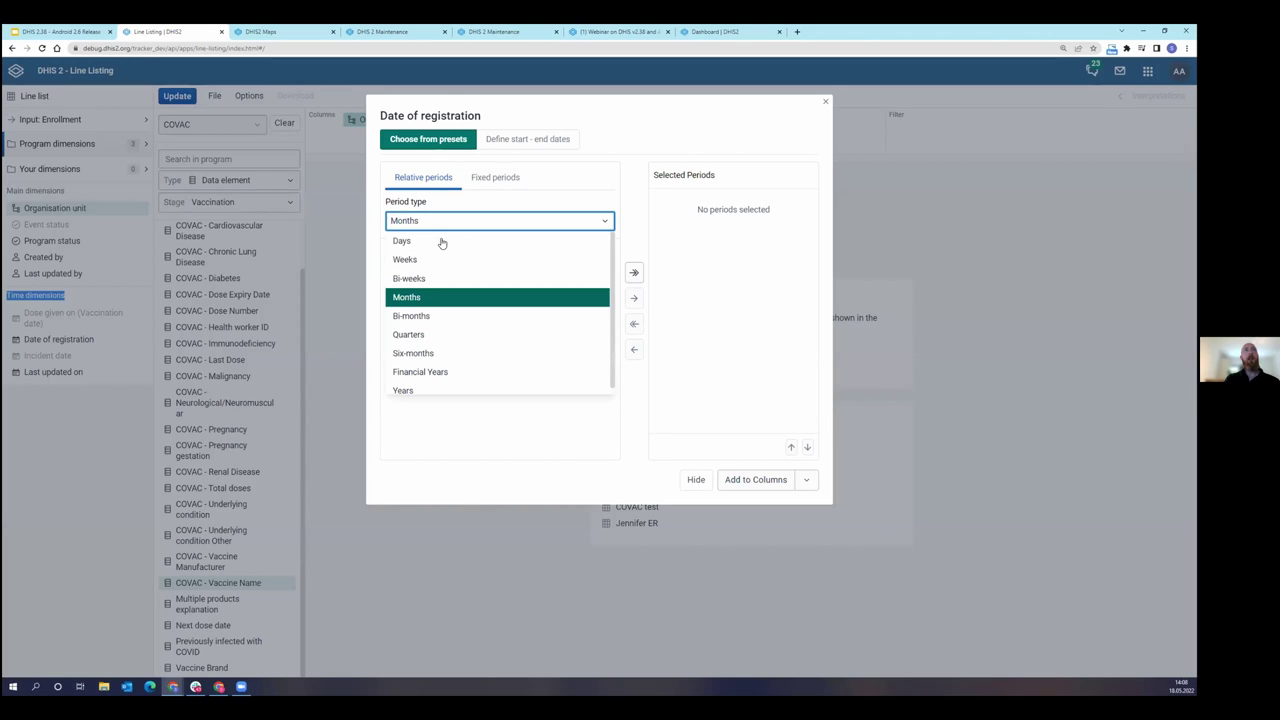
{"action": "left_click", "coordinate": [404, 391]}
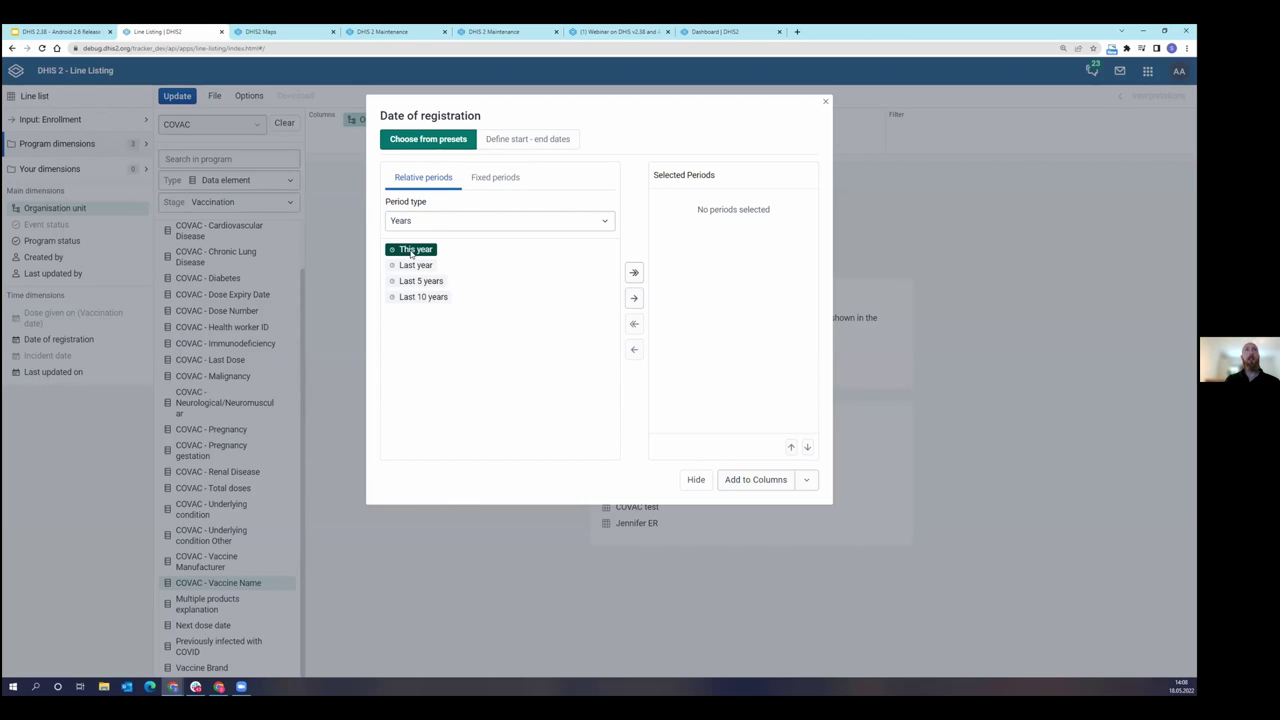
{"action": "double_click", "coordinate": [411, 252]}
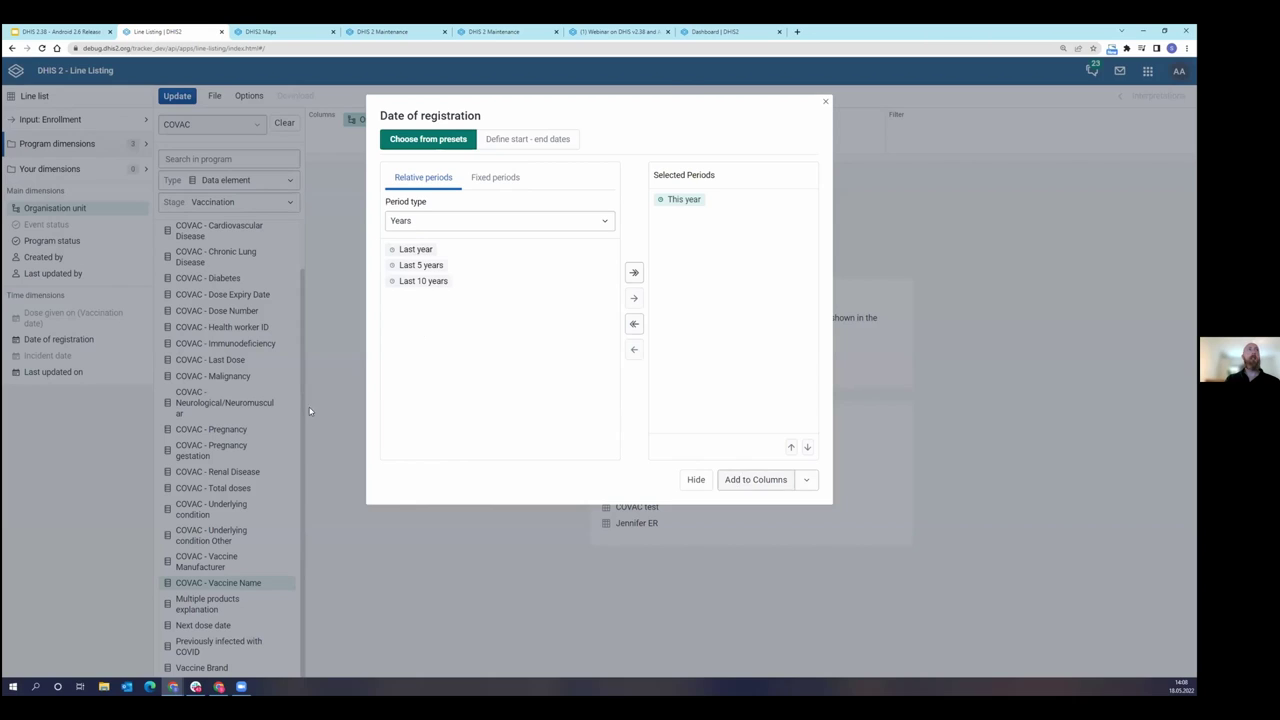
{"action": "left_click", "coordinate": [742, 480]}
Step: Add Last updated on as a column, then reorder so Family name and Given name come first
{"action": "left_click", "coordinate": [53, 372]}
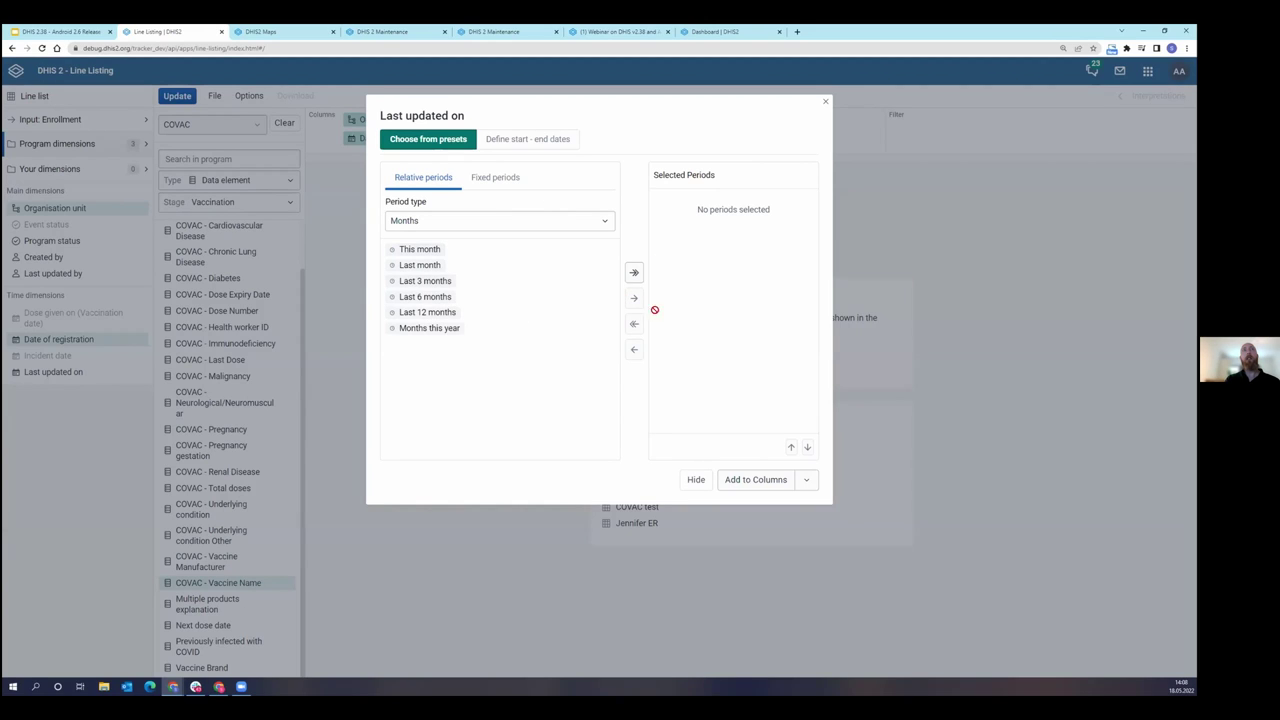
{"action": "left_click", "coordinate": [741, 479]}
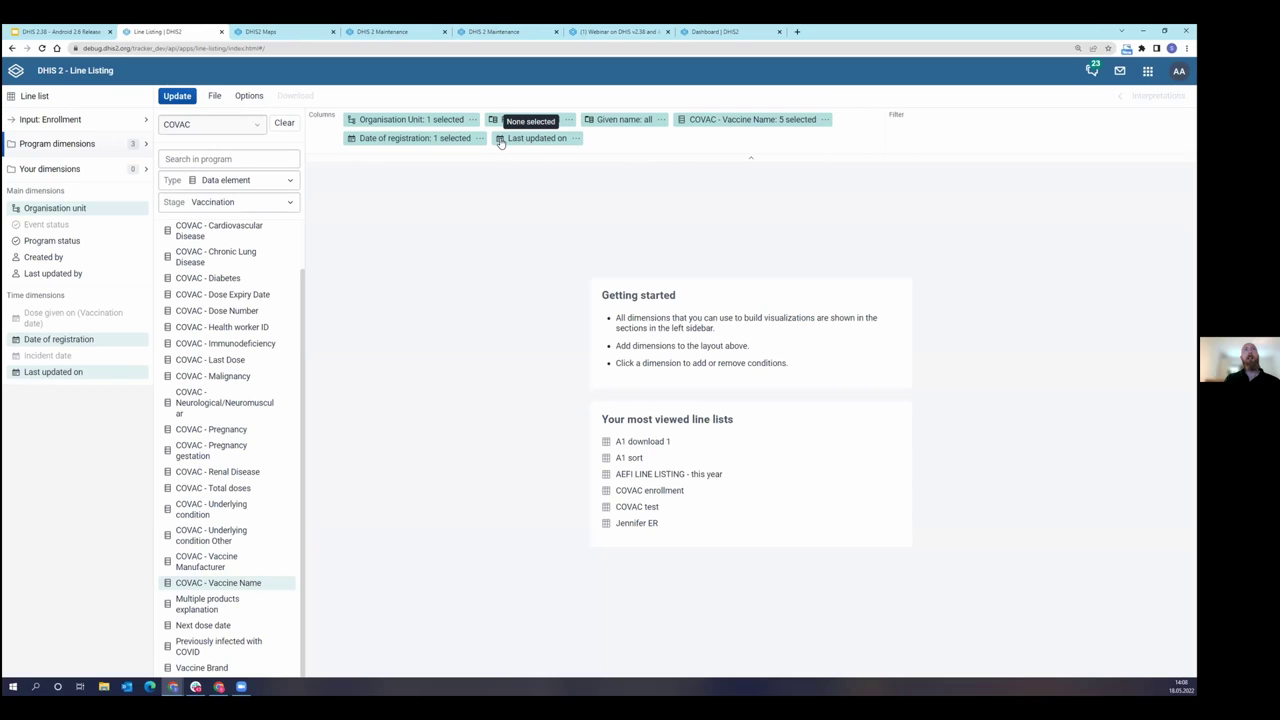
{"action": "left_click_drag", "start_coordinate": [517, 147], "coordinate": [340, 120]}
{"action": "left_click_drag", "start_coordinate": [610, 121], "coordinate": [360, 118]}
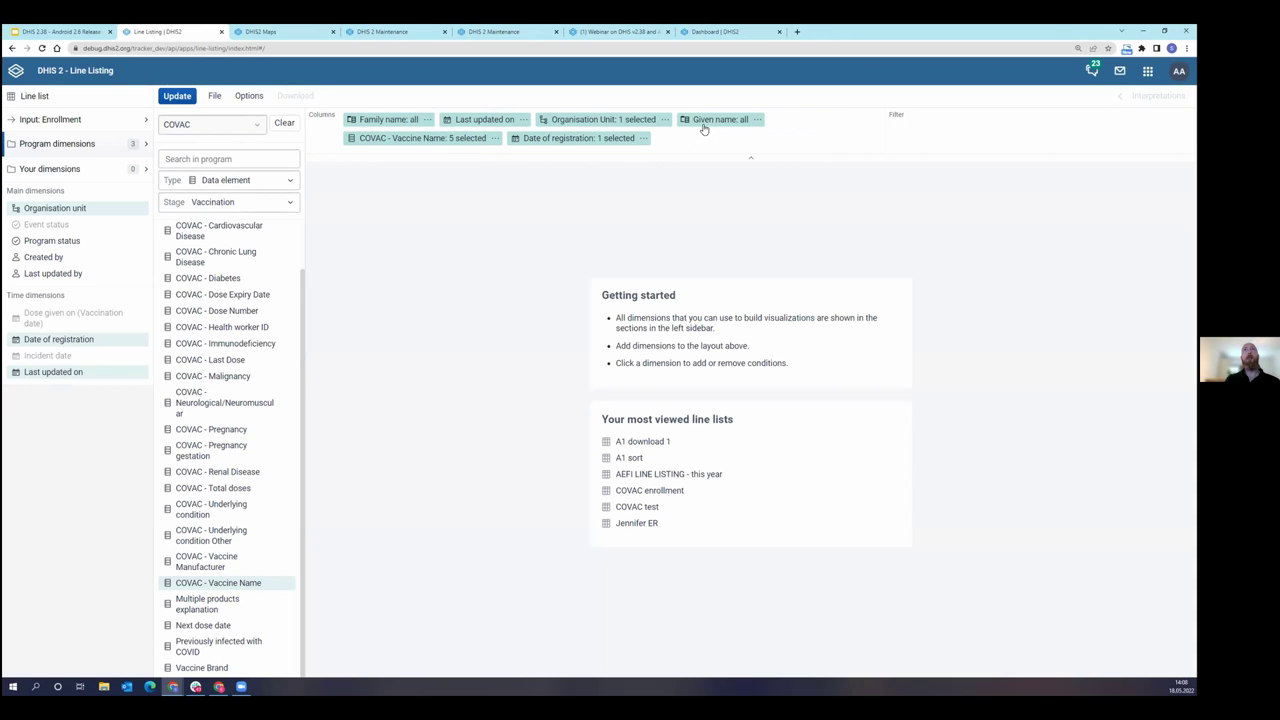
{"action": "left_click_drag", "start_coordinate": [705, 122], "coordinate": [466, 124]}
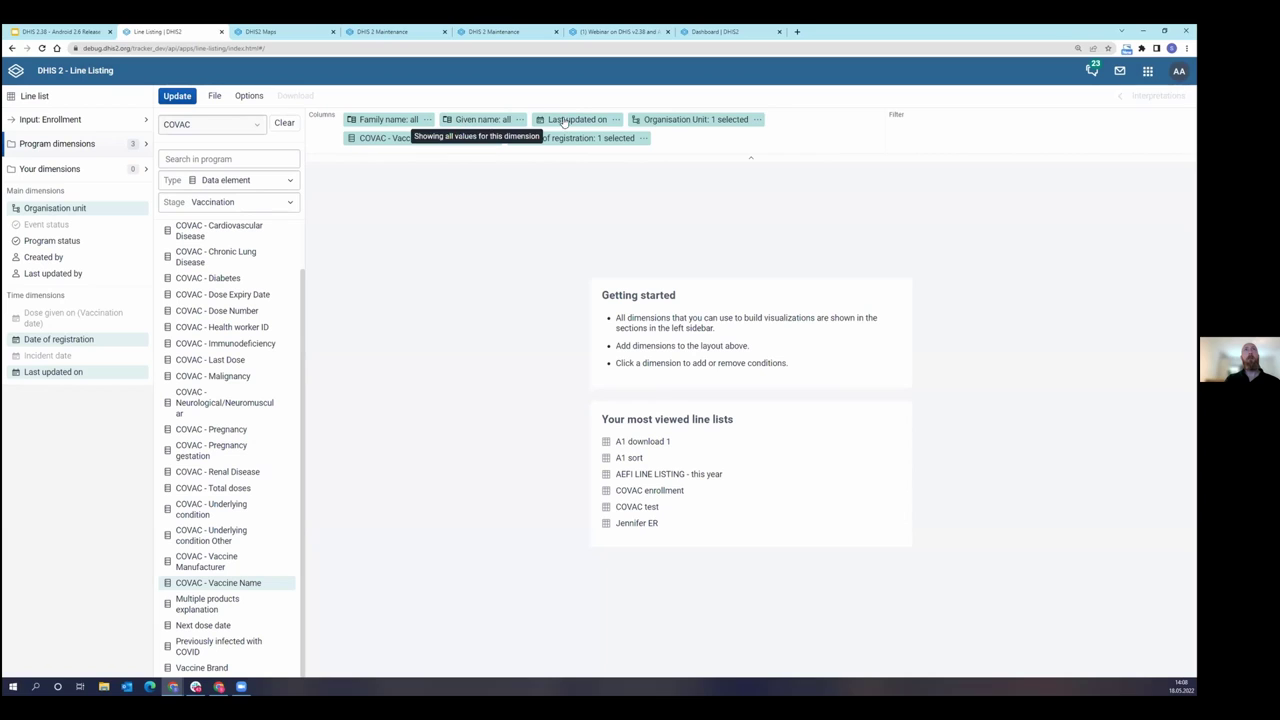
Step: Place Date of registration after Last updated on and update the list
{"action": "left_click_drag", "start_coordinate": [585, 139], "coordinate": [648, 125]}
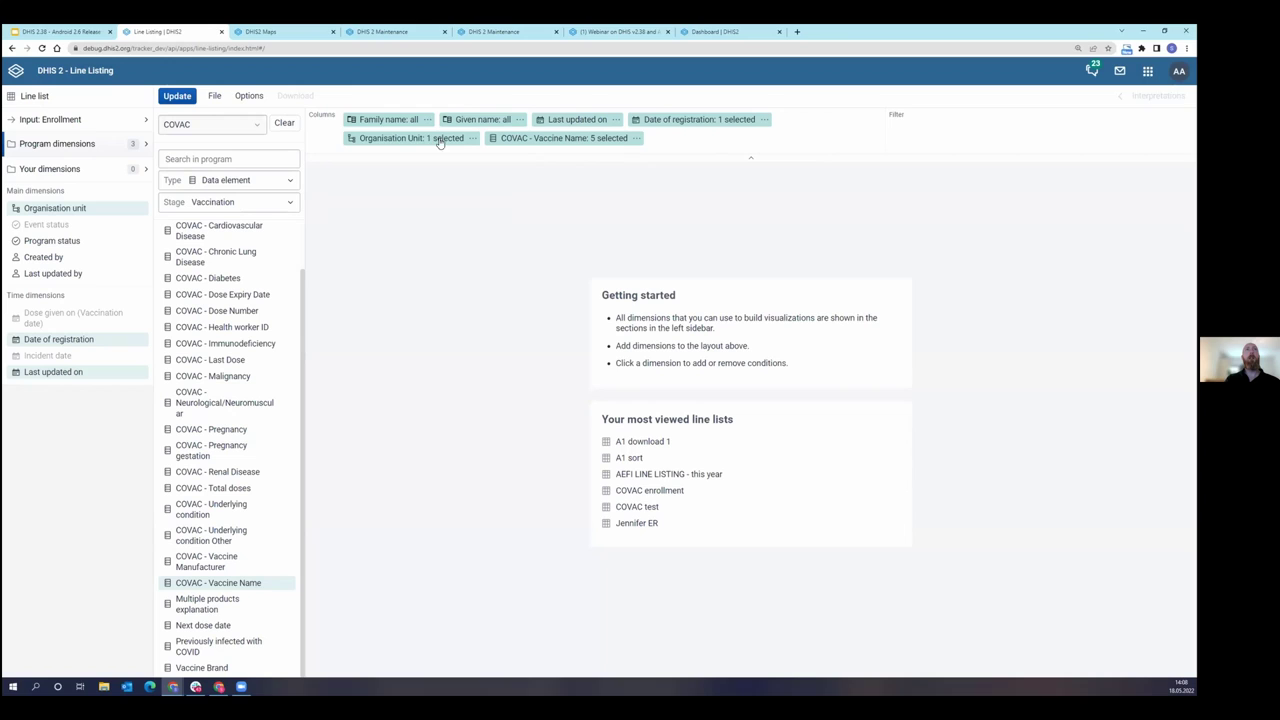
{"action": "left_click", "coordinate": [188, 98]}
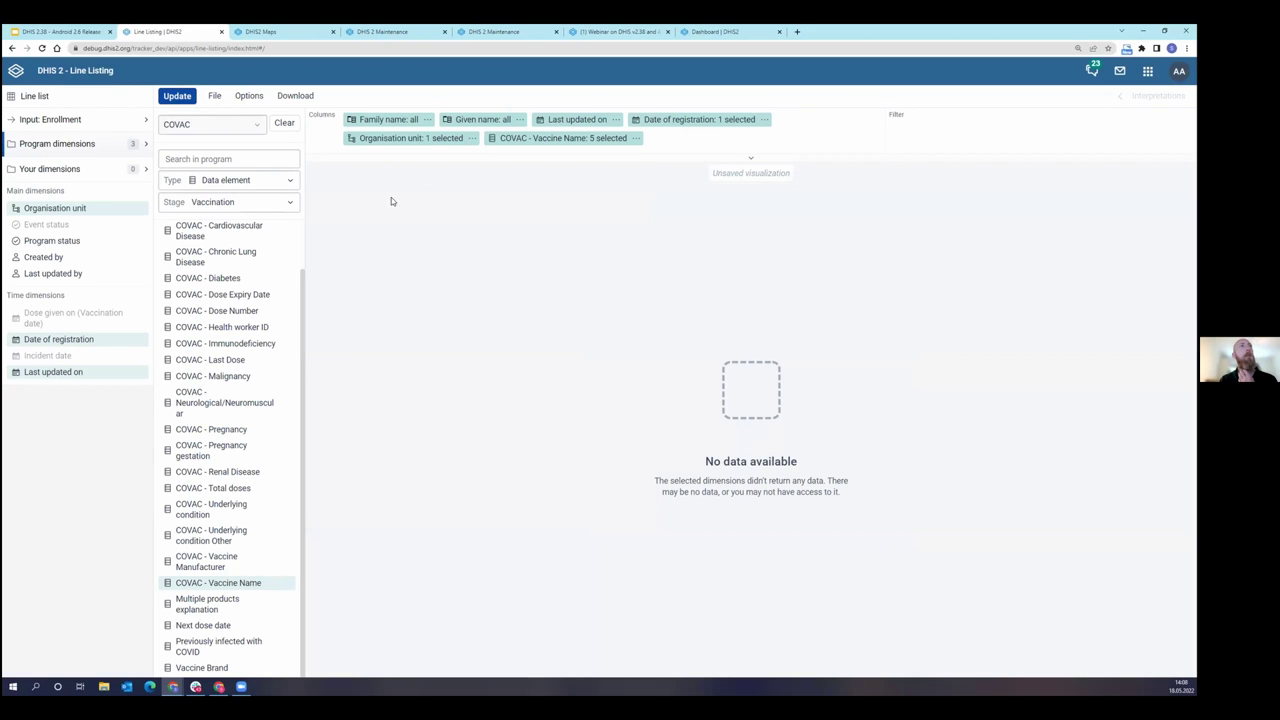
{"action": "left_click", "coordinate": [249, 96]}
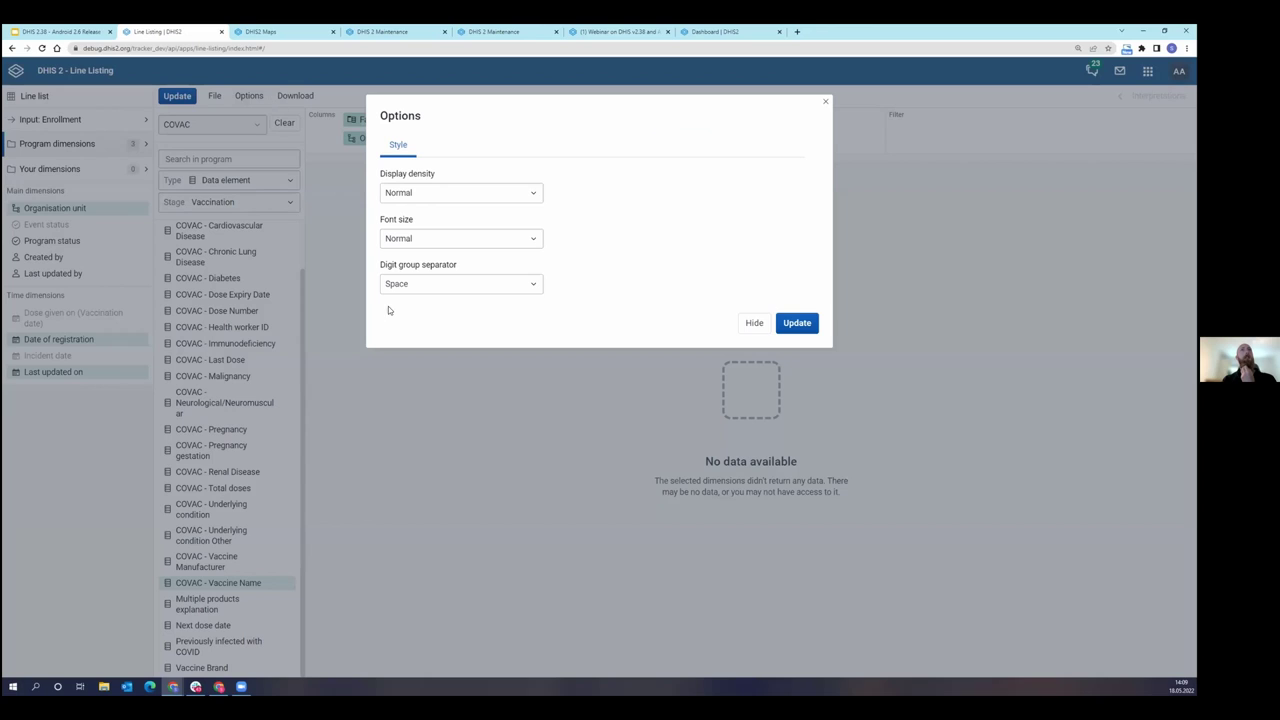
{"action": "left_click", "coordinate": [753, 323]}
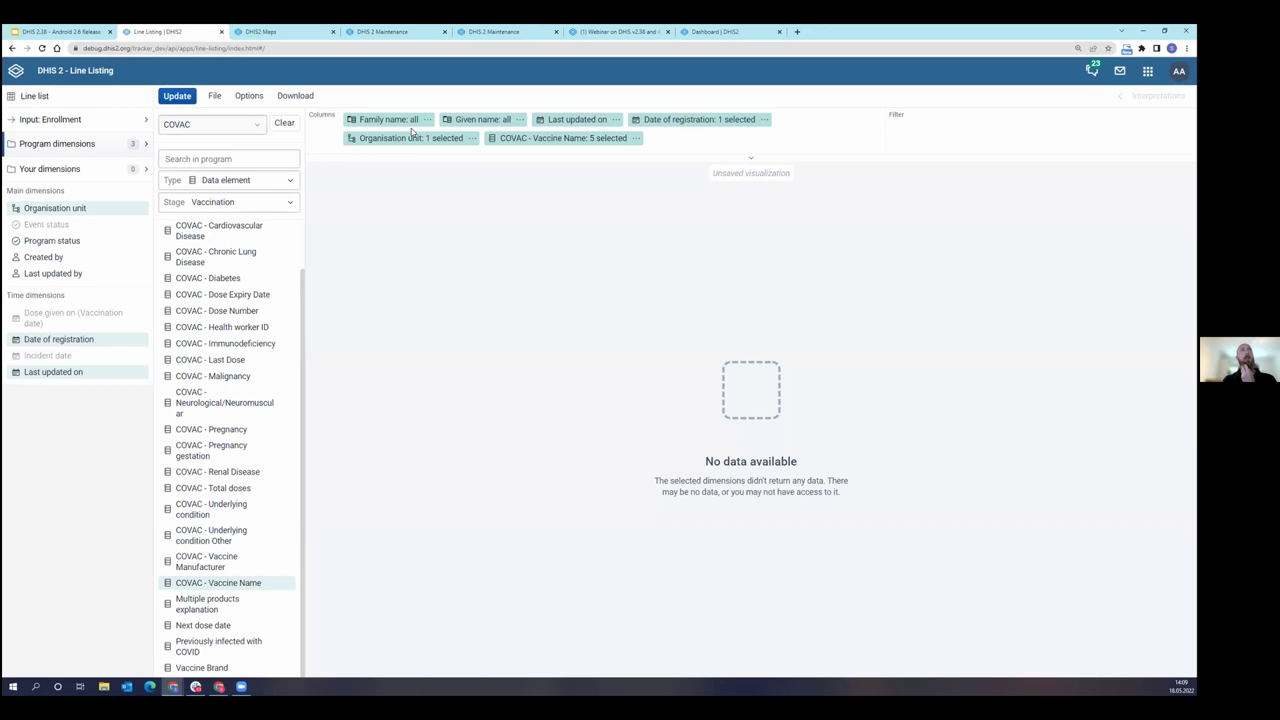
{"action": "left_click", "coordinate": [564, 119]}
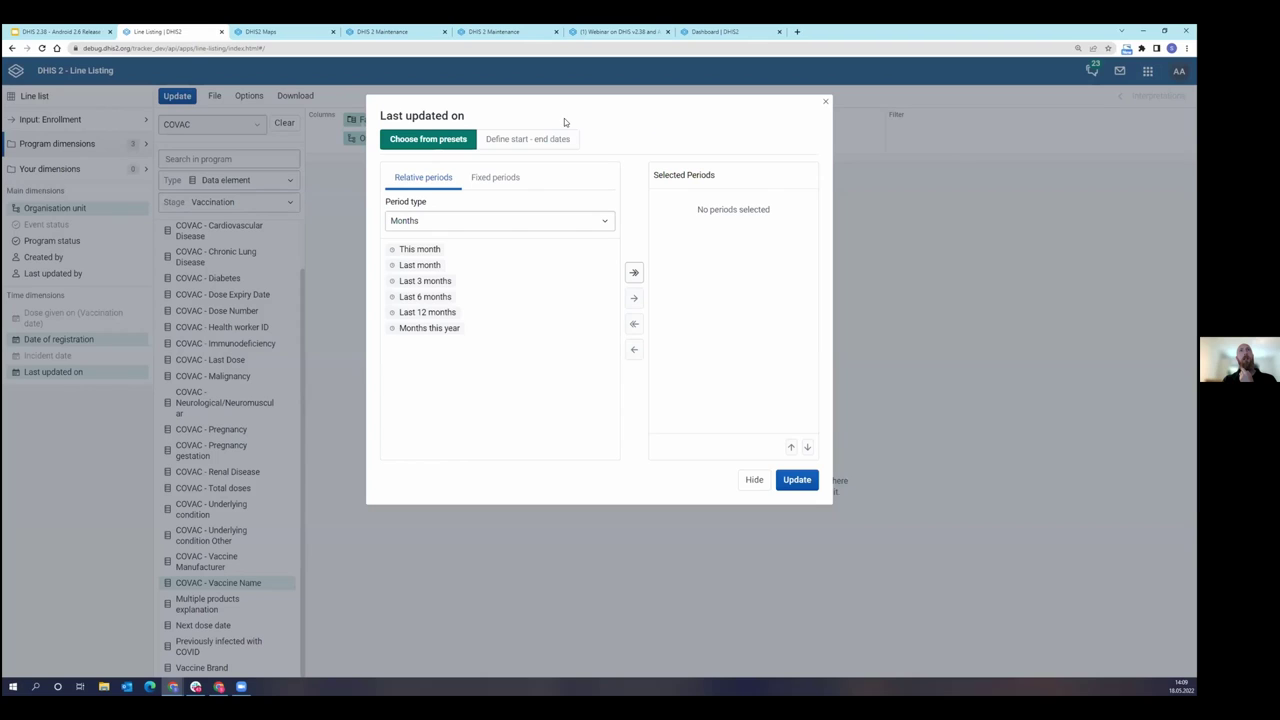
{"action": "left_click", "coordinate": [823, 103]}
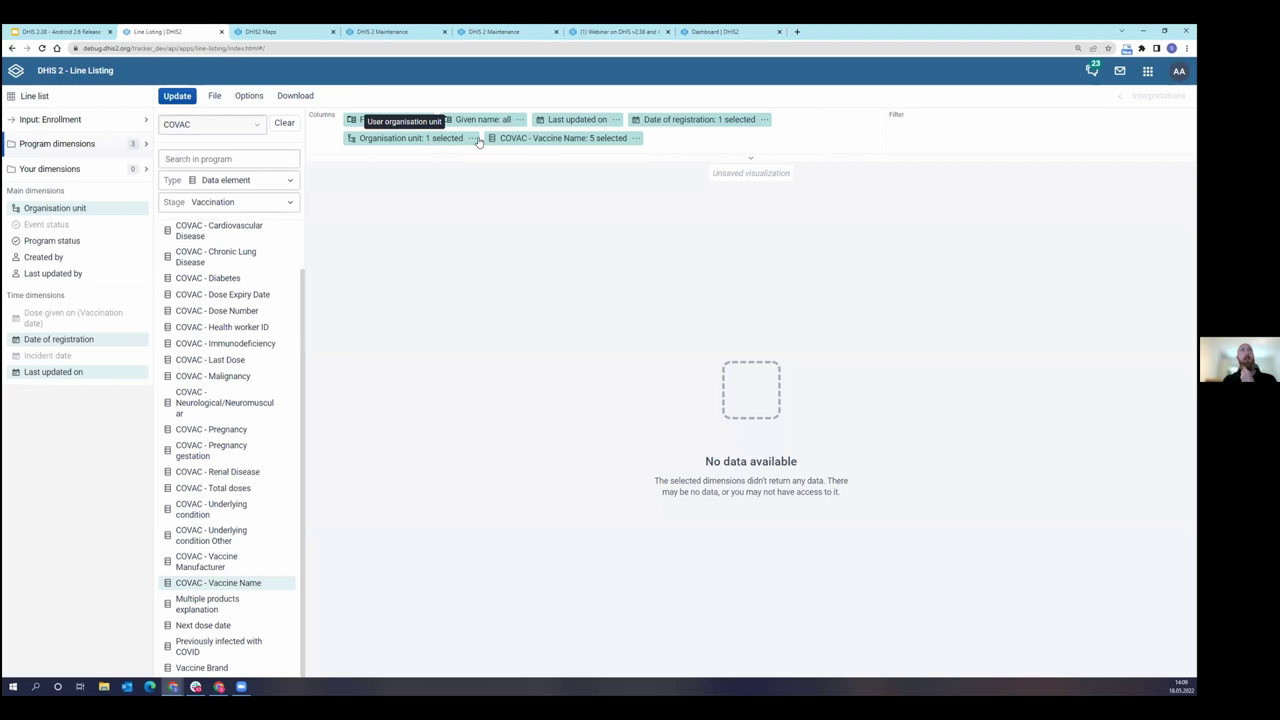
Step: Set the organisation unit to Lao PDR and rerun the list
{"action": "left_click", "coordinate": [429, 141]}
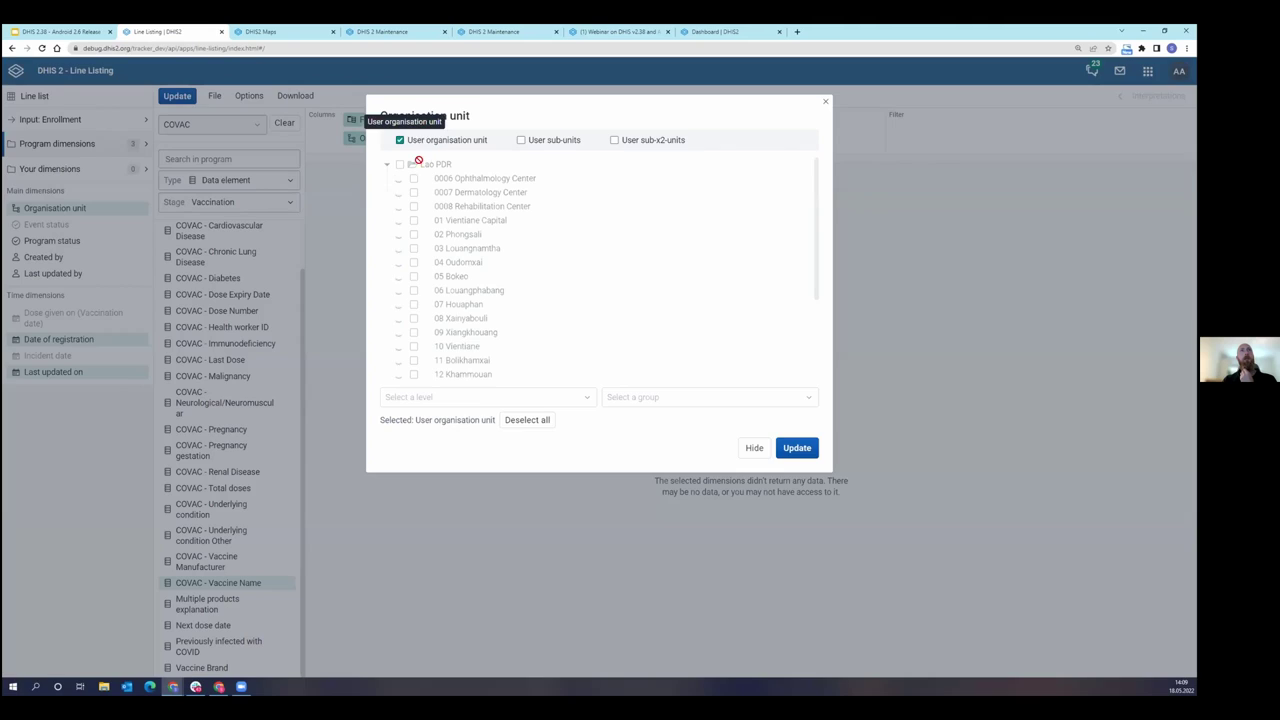
{"action": "left_click", "coordinate": [398, 162]}
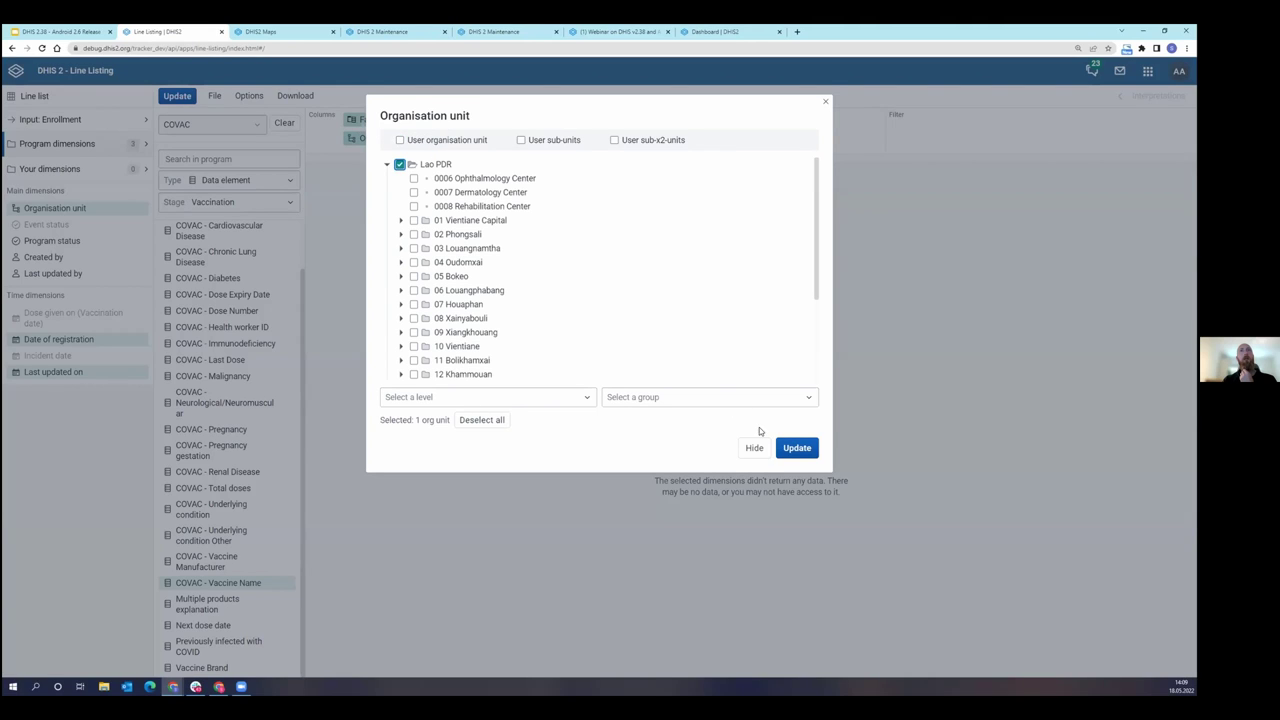
{"action": "left_click", "coordinate": [790, 446]}
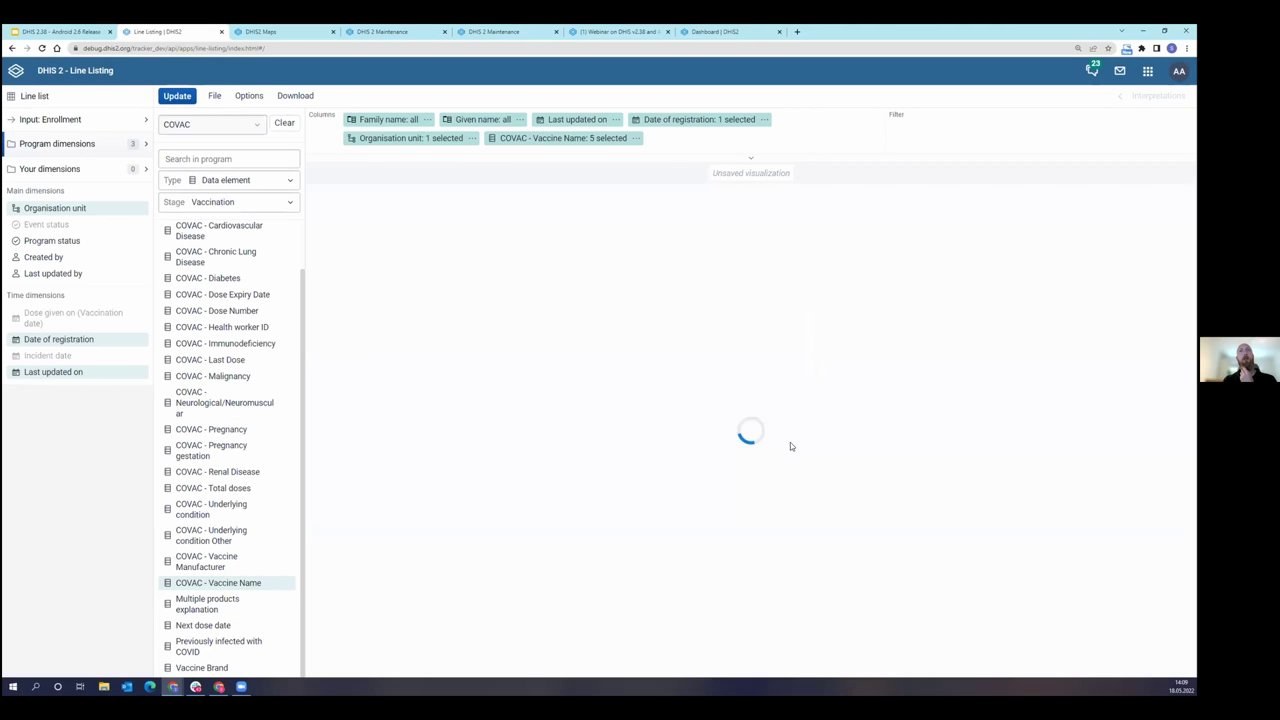
Step: Open the saved COVAC enrollment line list, finding it by searching 'cova'
{"action": "left_click", "coordinate": [249, 95]}
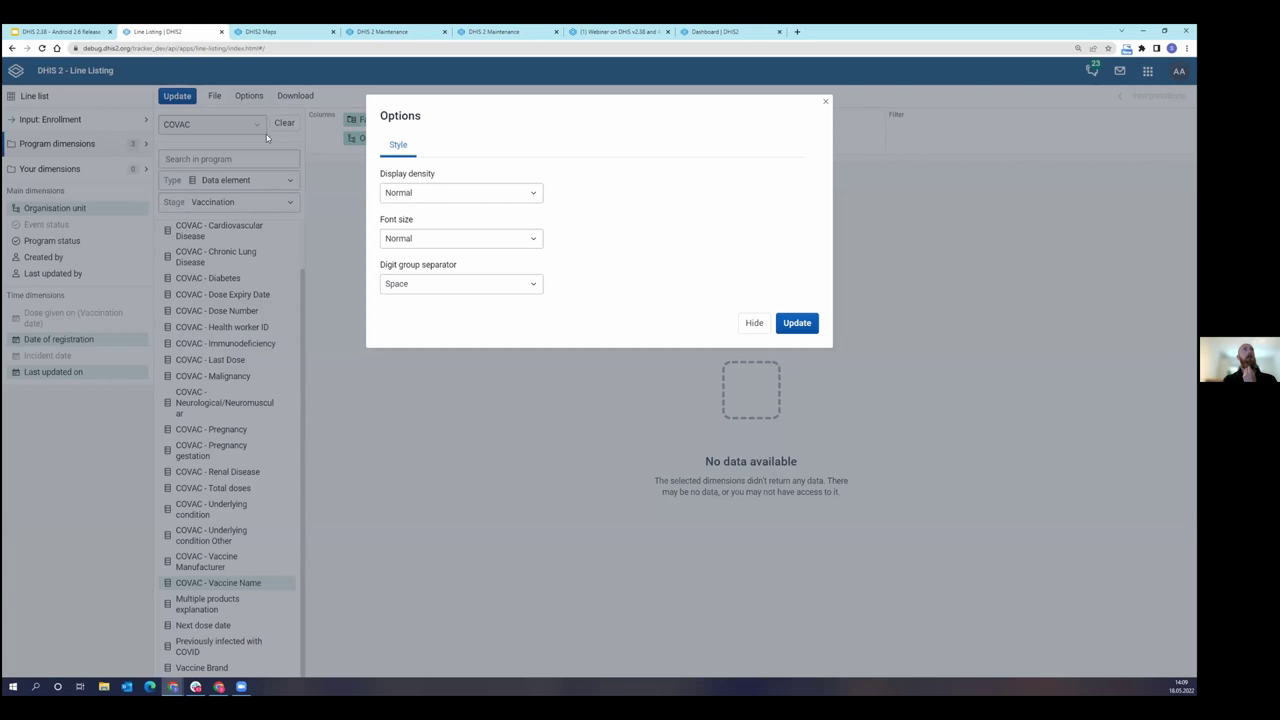
{"action": "left_click", "coordinate": [336, 213]}
{"action": "left_click", "coordinate": [213, 97]}
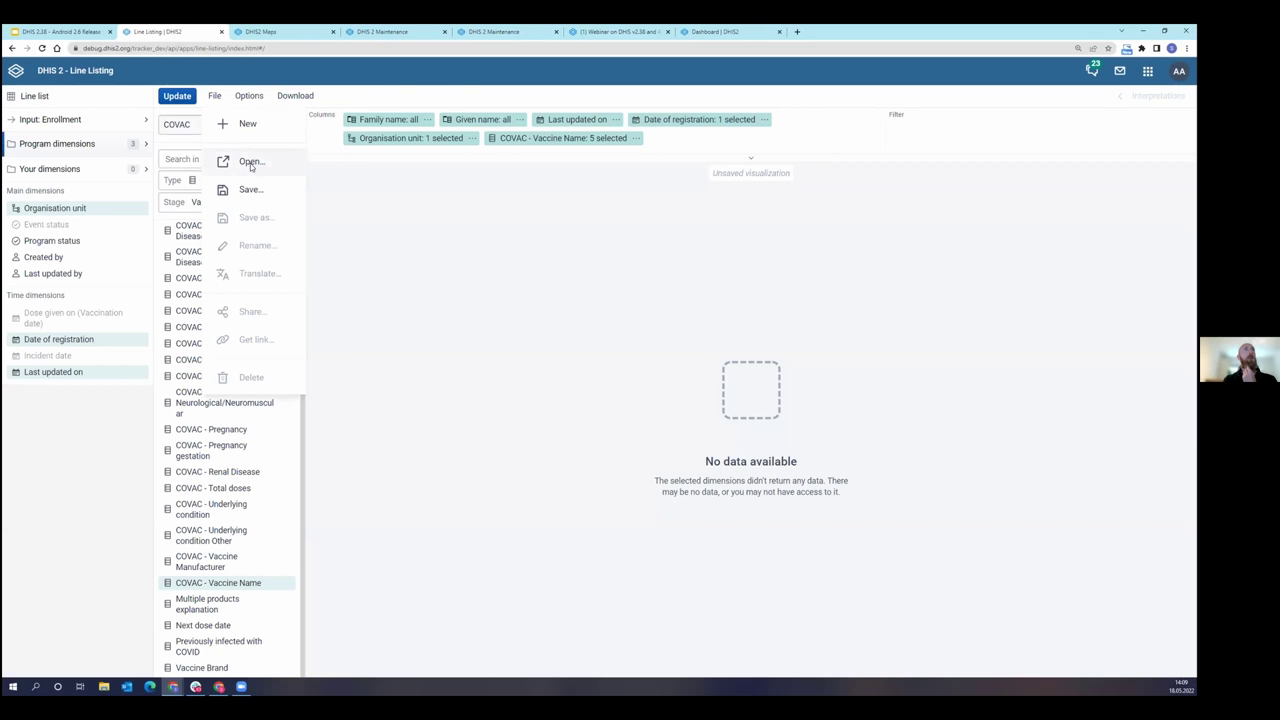
{"action": "left_click", "coordinate": [247, 160]}
{"action": "left_click", "coordinate": [433, 140]}
{"action": "type", "text": "cova"}
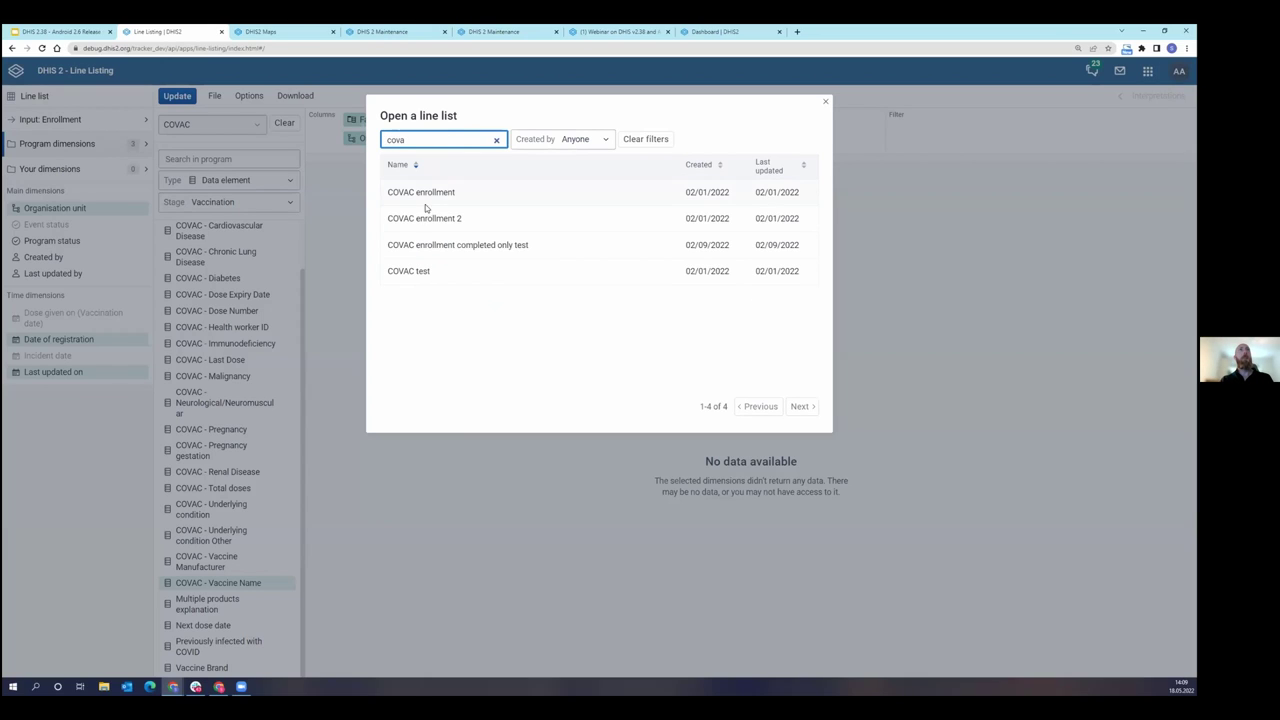
{"action": "key", "text": "ctrl+a"}
{"action": "left_click", "coordinate": [418, 195]}
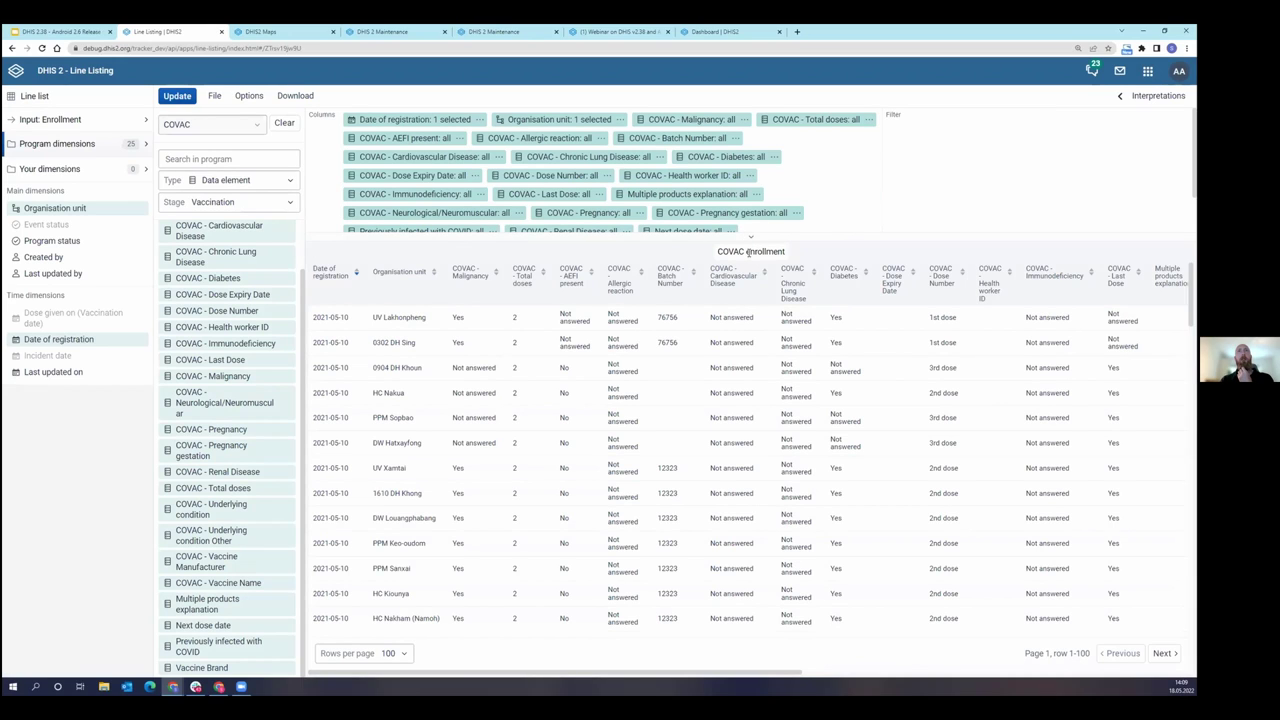
Step: Set COVAC - Vaccine Name to use the 2 most recent events and update the list
{"action": "left_click", "coordinate": [750, 237]}
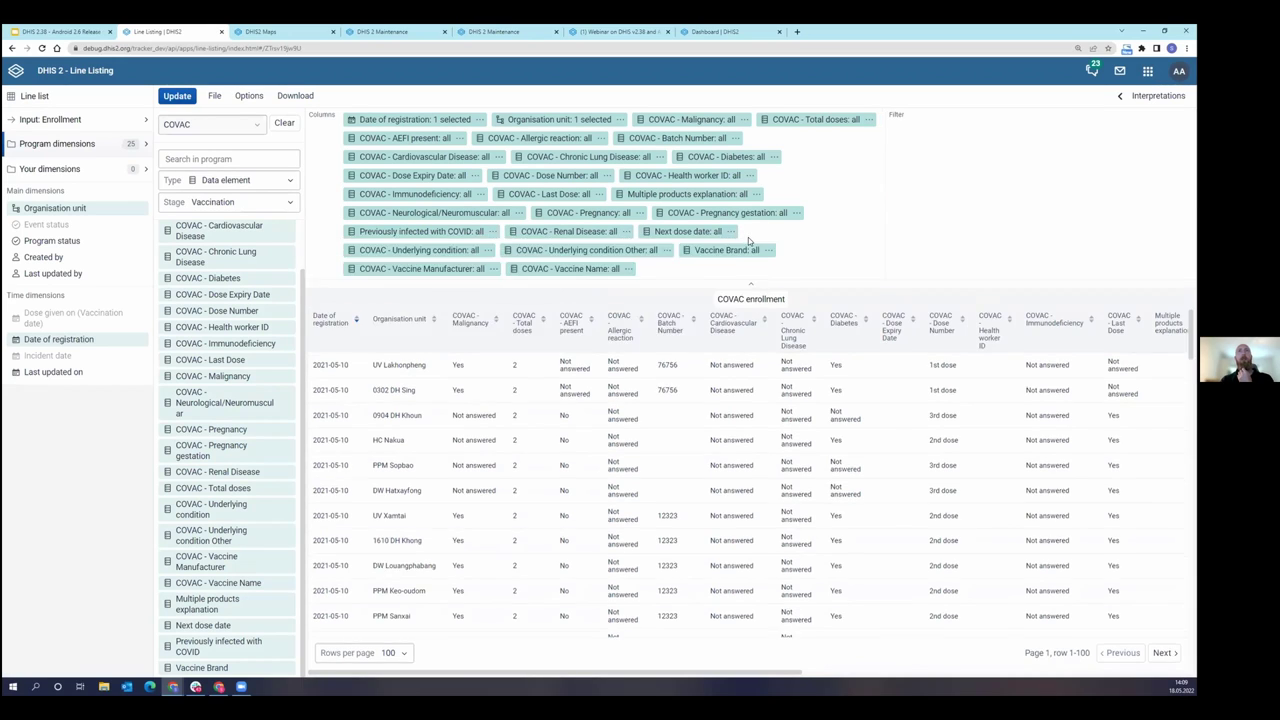
{"action": "left_click", "coordinate": [557, 270]}
{"action": "left_click", "coordinate": [494, 146]}
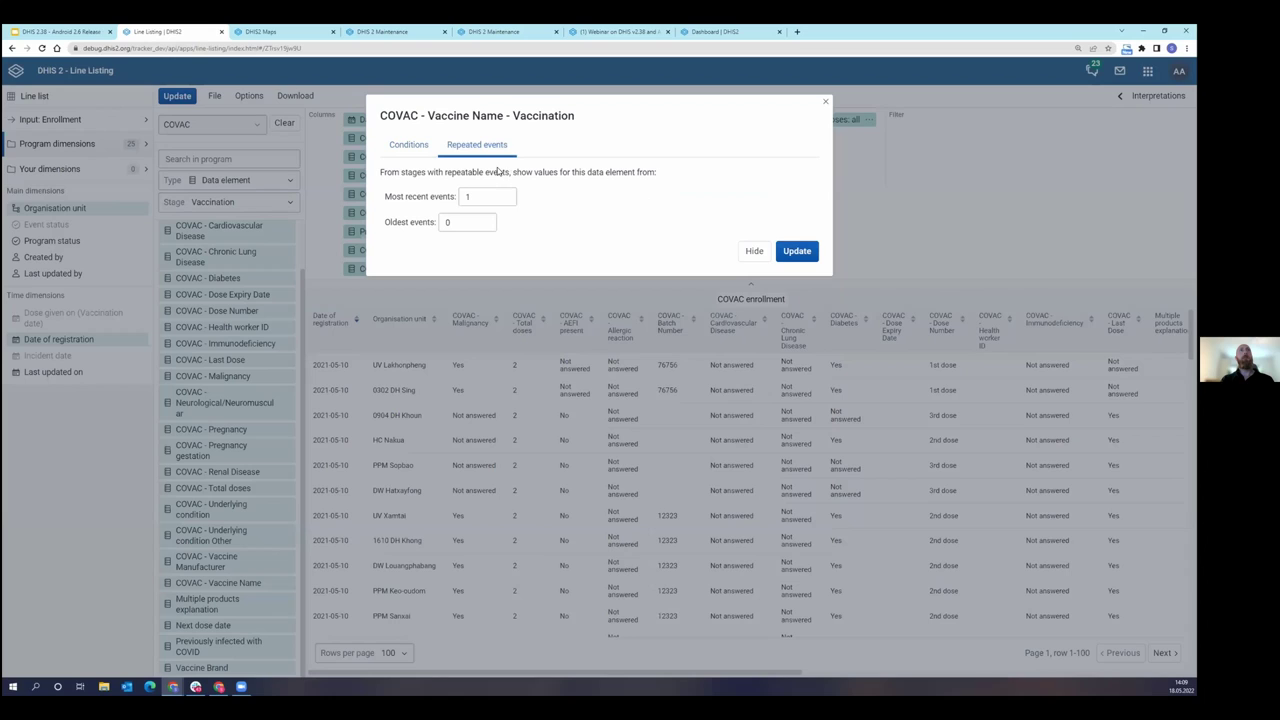
{"action": "left_click", "coordinate": [510, 192]}
{"action": "left_click", "coordinate": [787, 251]}
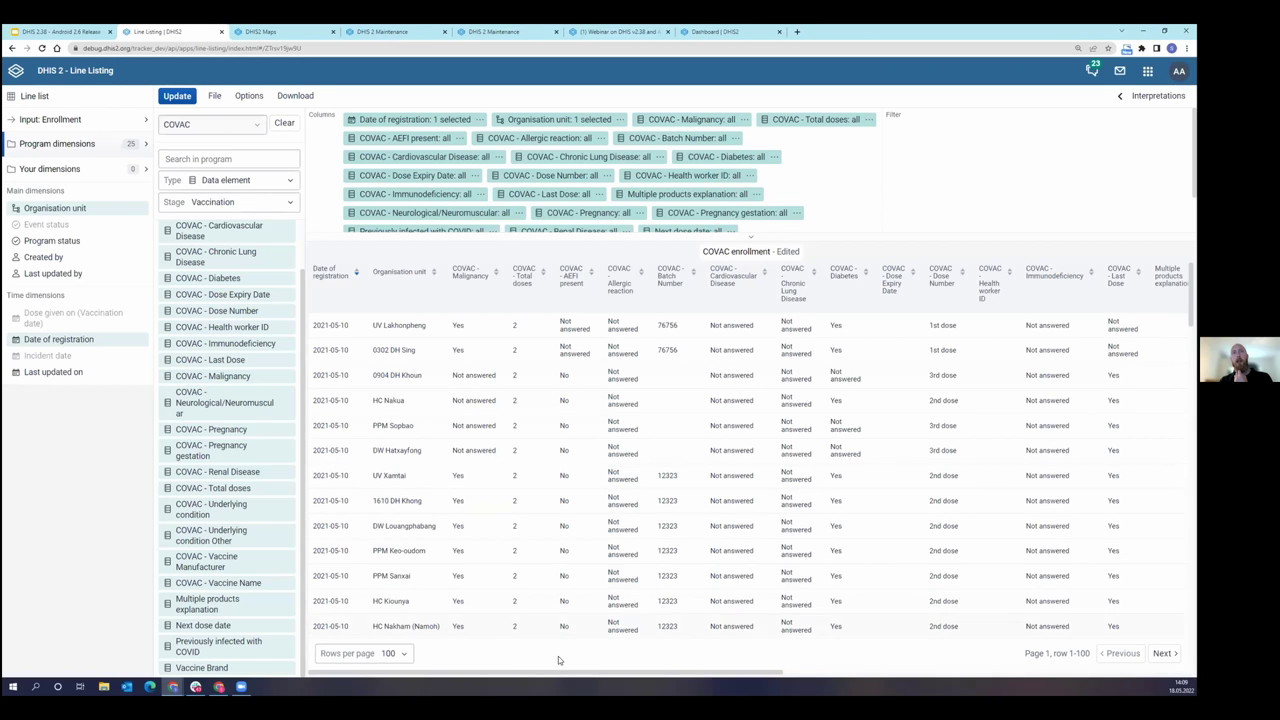
{"action": "left_click_drag", "start_coordinate": [578, 673], "coordinate": [1055, 681]}
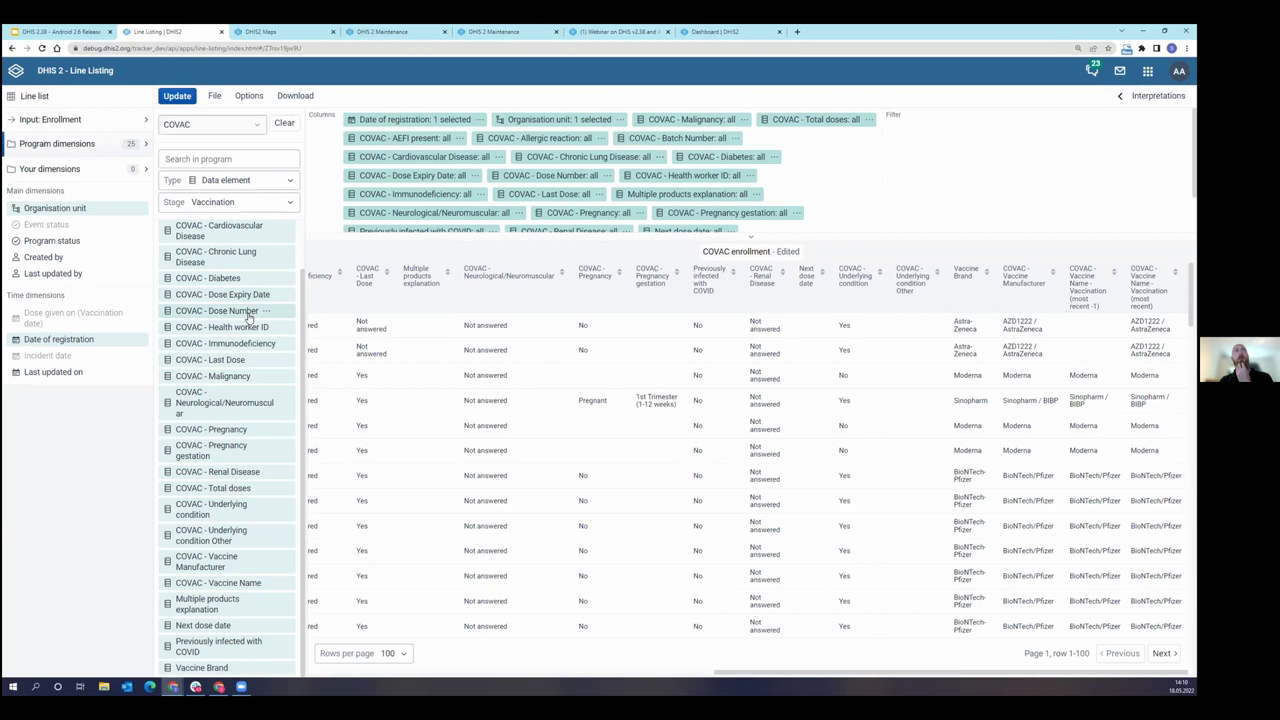
{"action": "scroll", "coordinate": [243, 300], "scroll_direction": "up", "scroll_amount": 2}
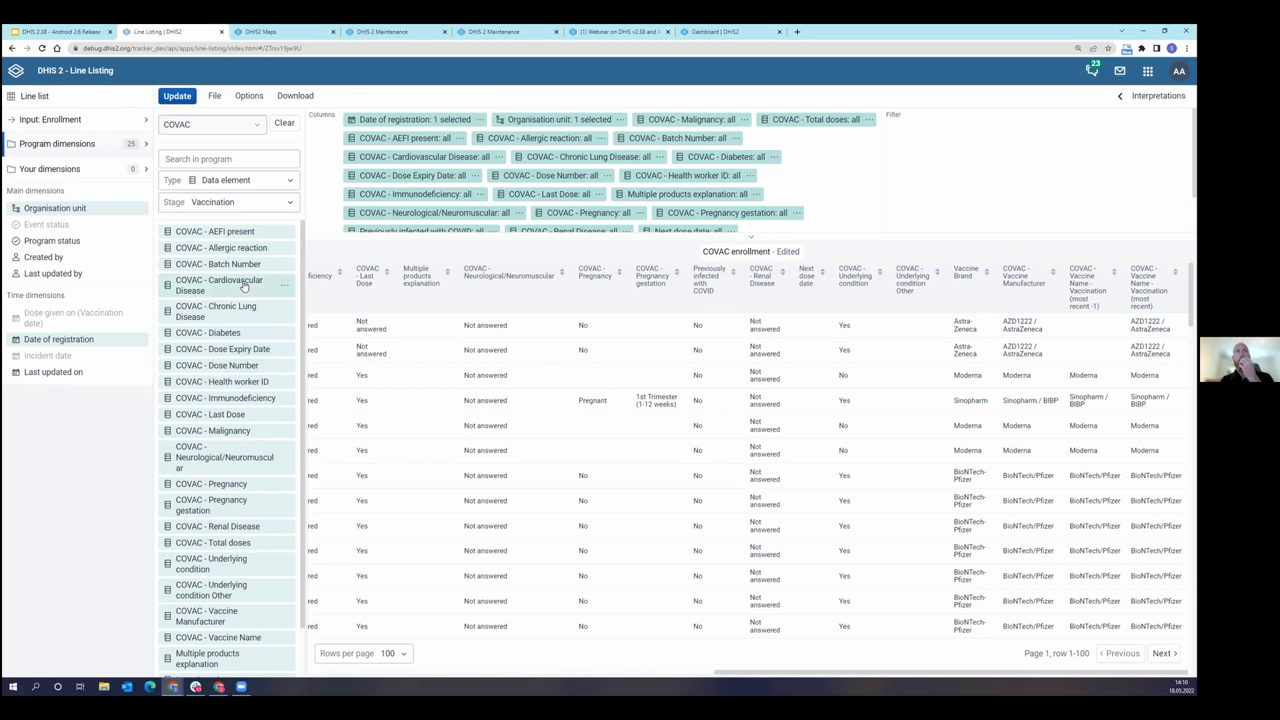
{"action": "left_click_drag", "start_coordinate": [992, 675], "coordinate": [583, 668]}
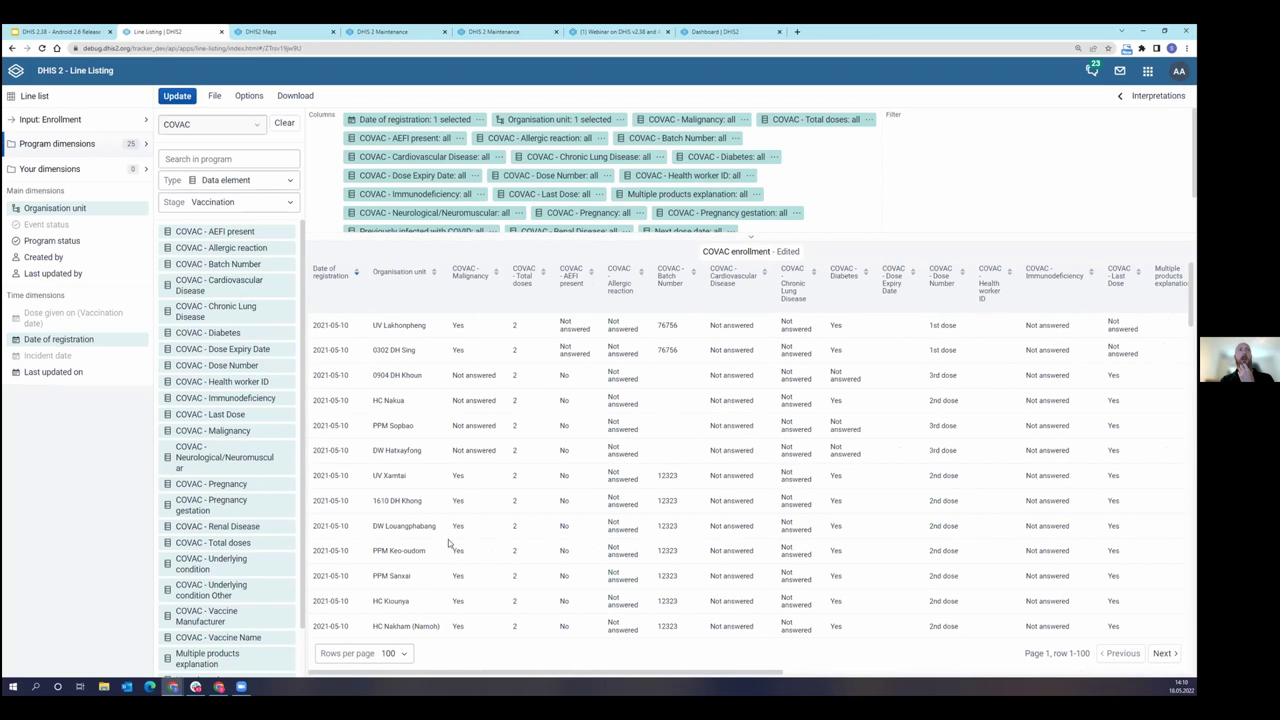
Step: Add a Yes condition on COVAC - Cardiovascular Disease and update the list to 3 rows
{"action": "left_click", "coordinate": [210, 283]}
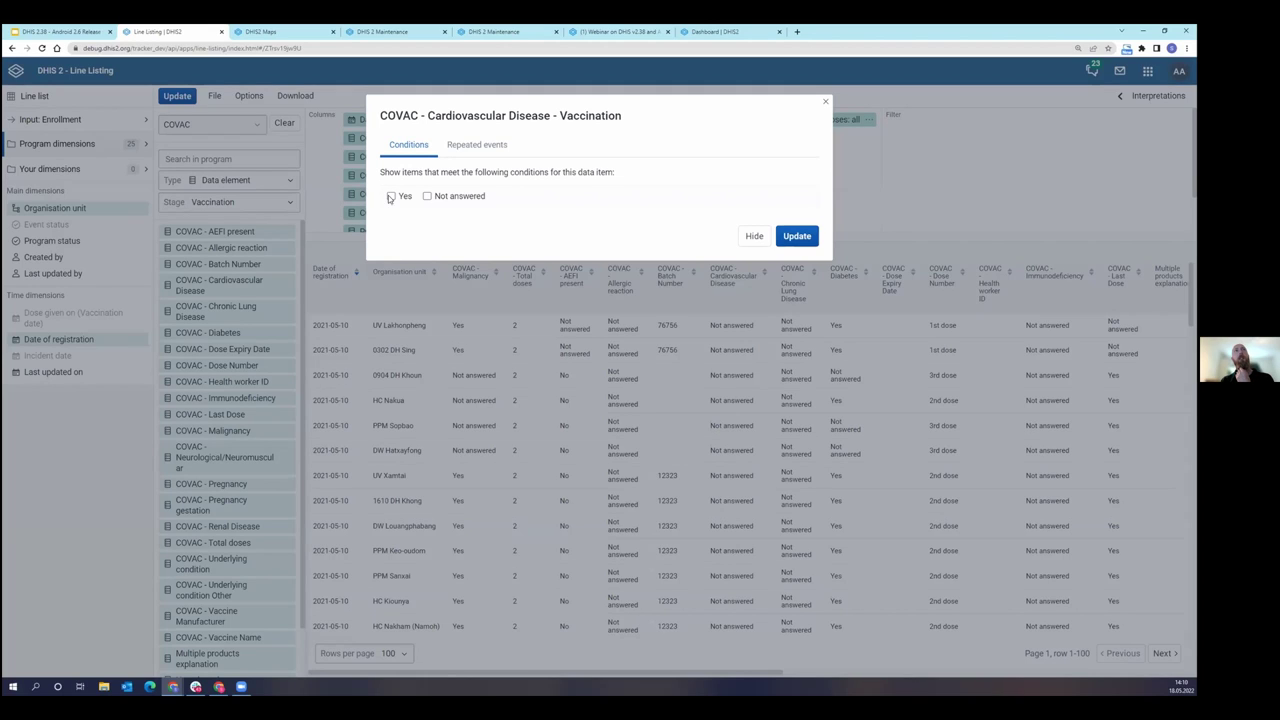
{"action": "left_click", "coordinate": [390, 197]}
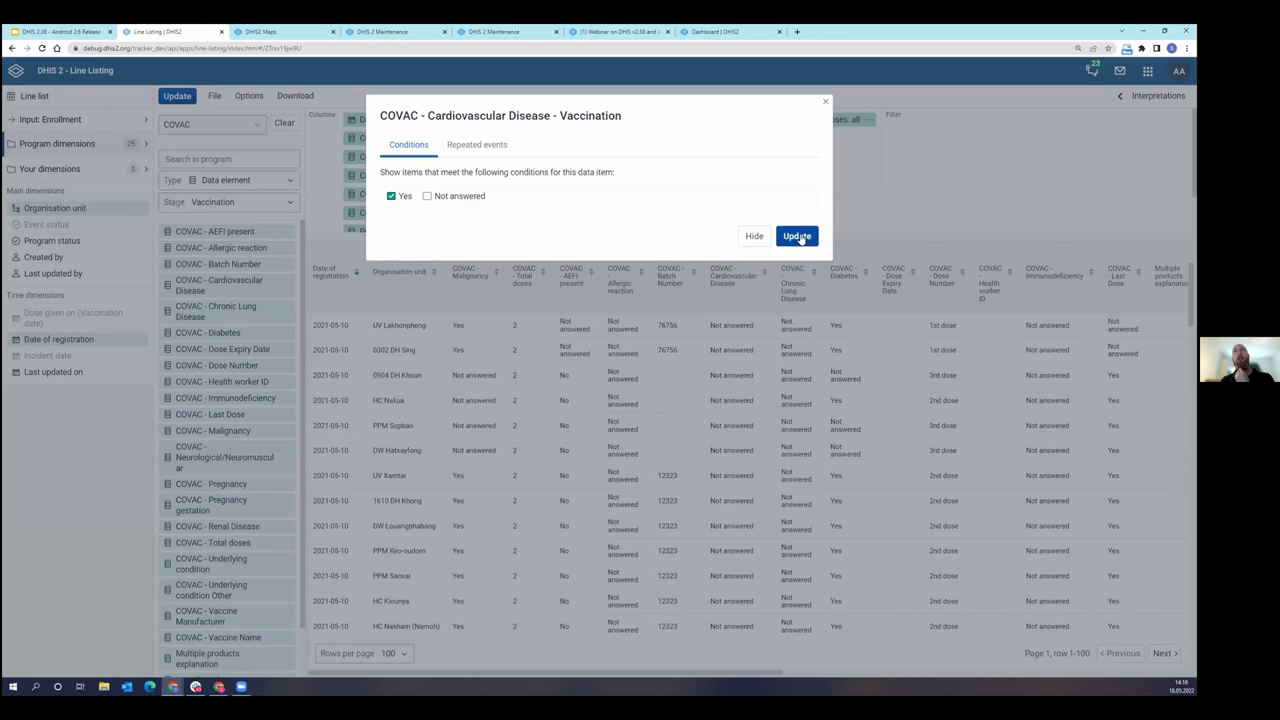
{"action": "left_click", "coordinate": [798, 236]}
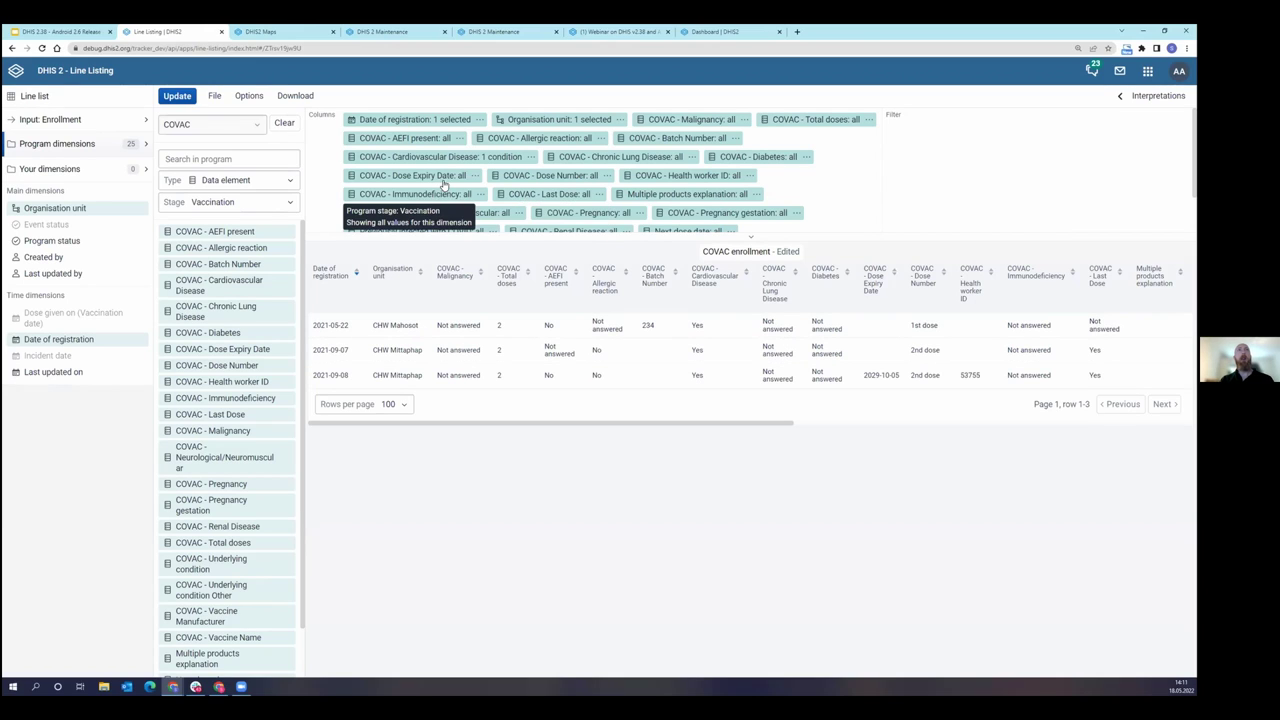
Step: Move the Cardiovascular Disease chip from Columns to Filter, update, and expand the Columns chips
{"action": "scroll", "coordinate": [447, 195], "scroll_direction": "down", "scroll_amount": 1}
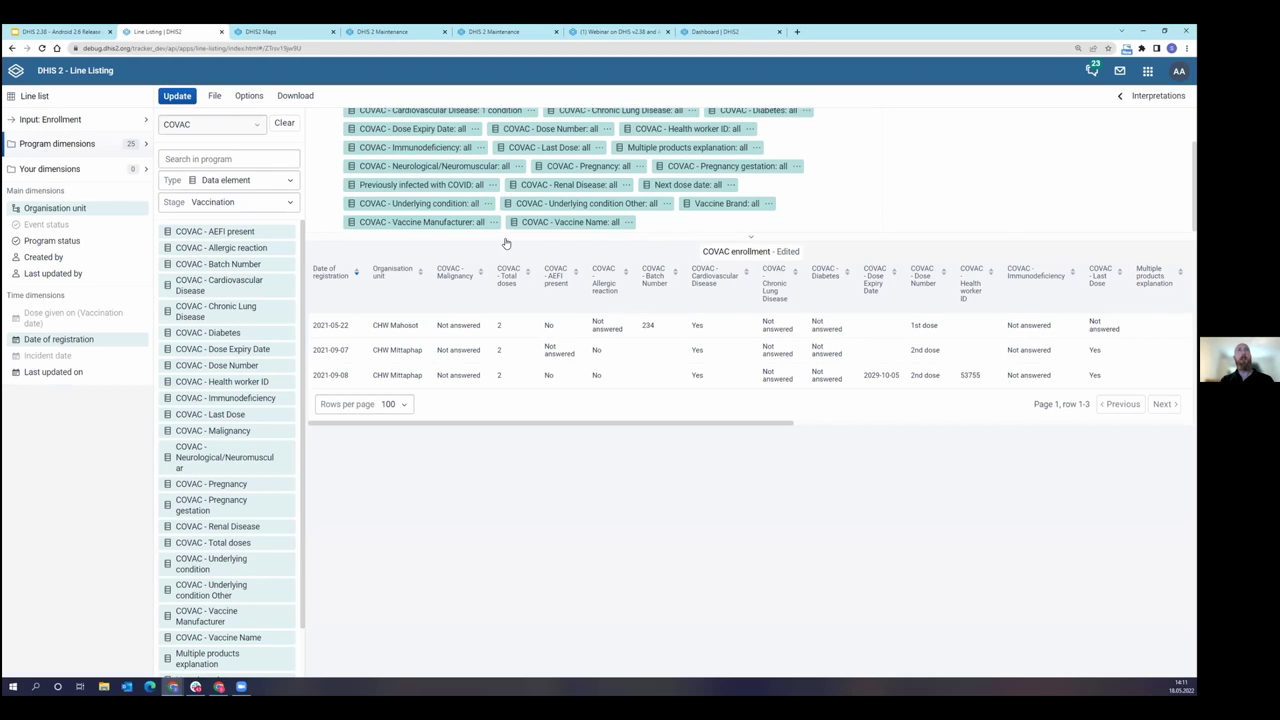
{"action": "scroll", "coordinate": [646, 195], "scroll_direction": "up", "scroll_amount": 1}
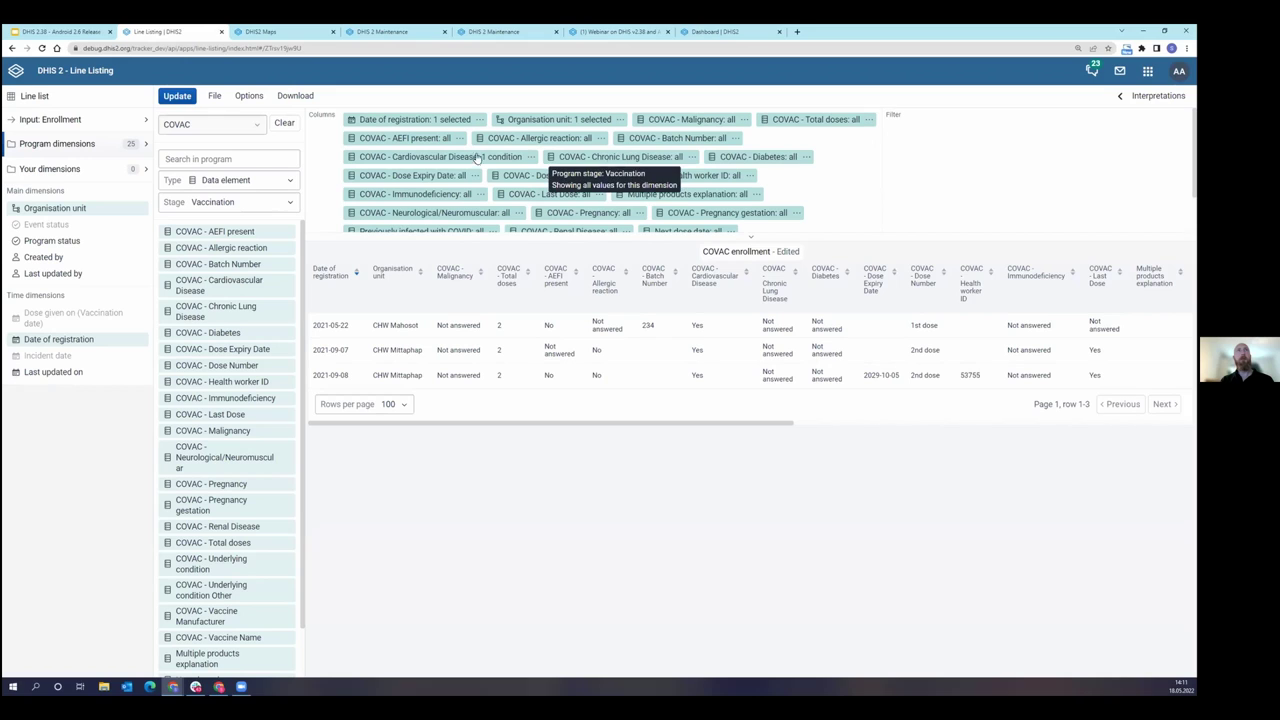
{"action": "left_click_drag", "start_coordinate": [521, 163], "coordinate": [1030, 168]}
{"action": "left_click", "coordinate": [177, 96]}
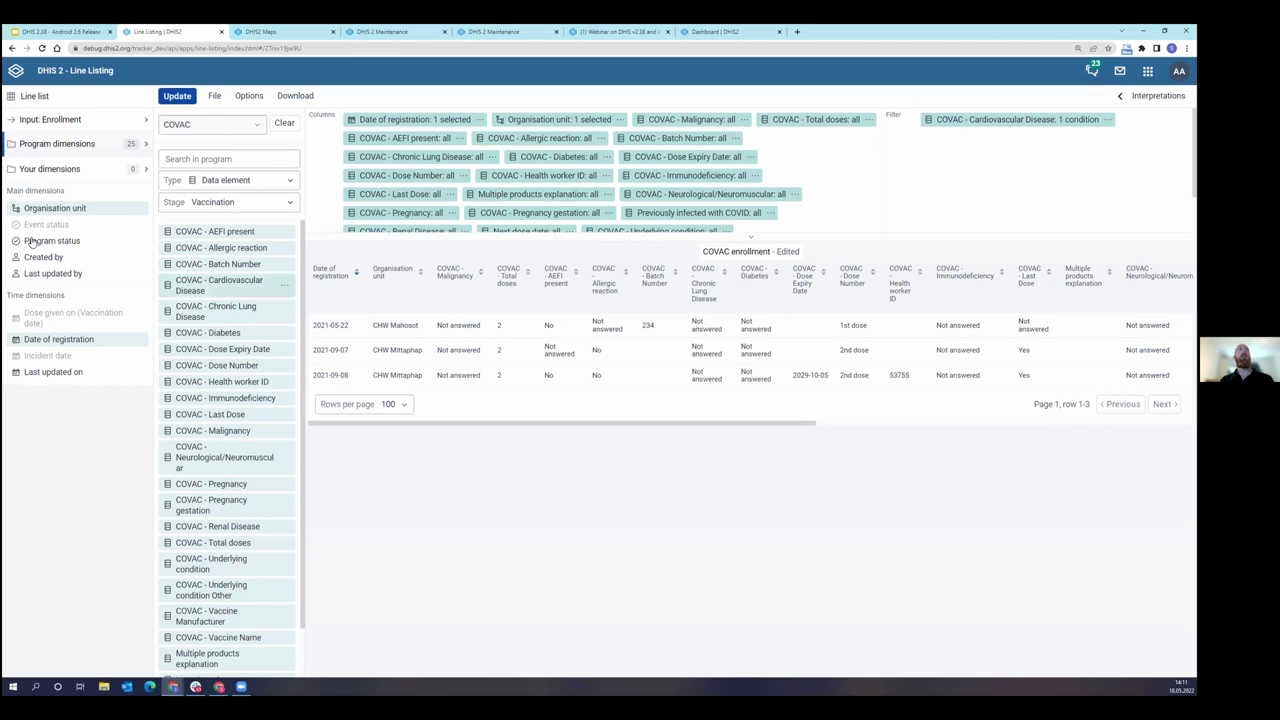
{"action": "left_click", "coordinate": [746, 239]}
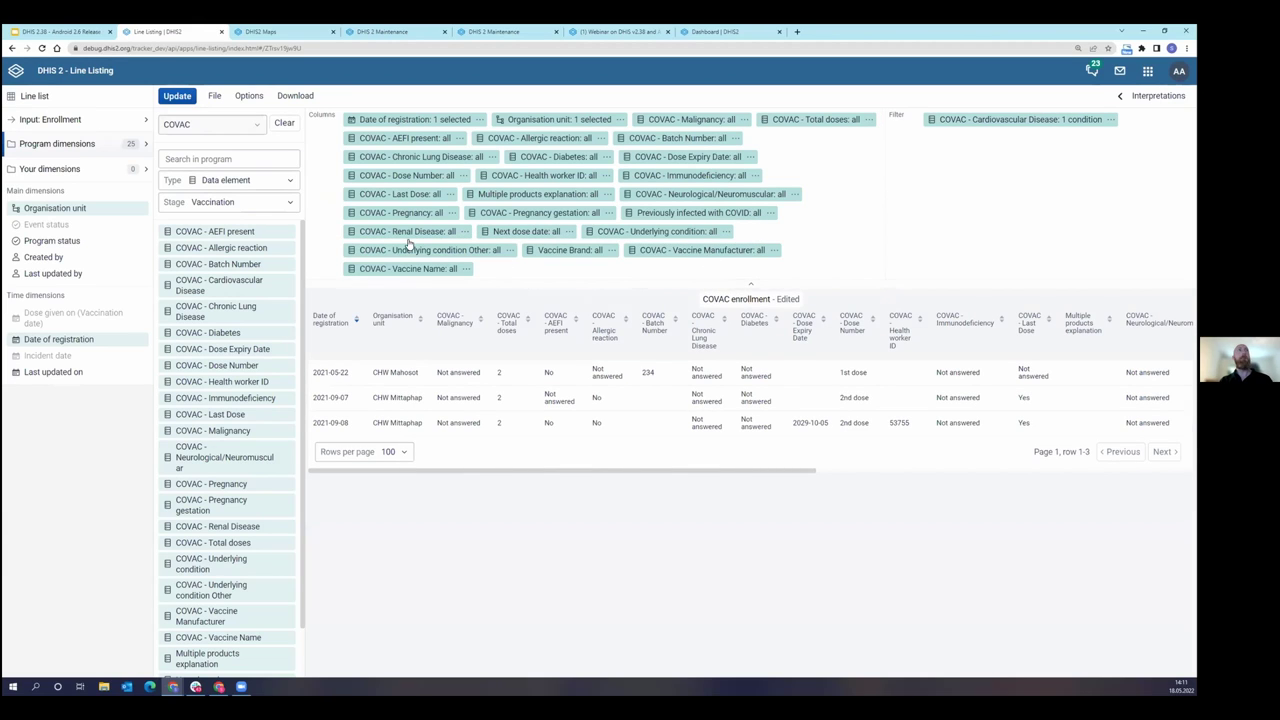
Step: Look at Program status without adding it, then view the Created by dimension settings
{"action": "left_click", "coordinate": [48, 243]}
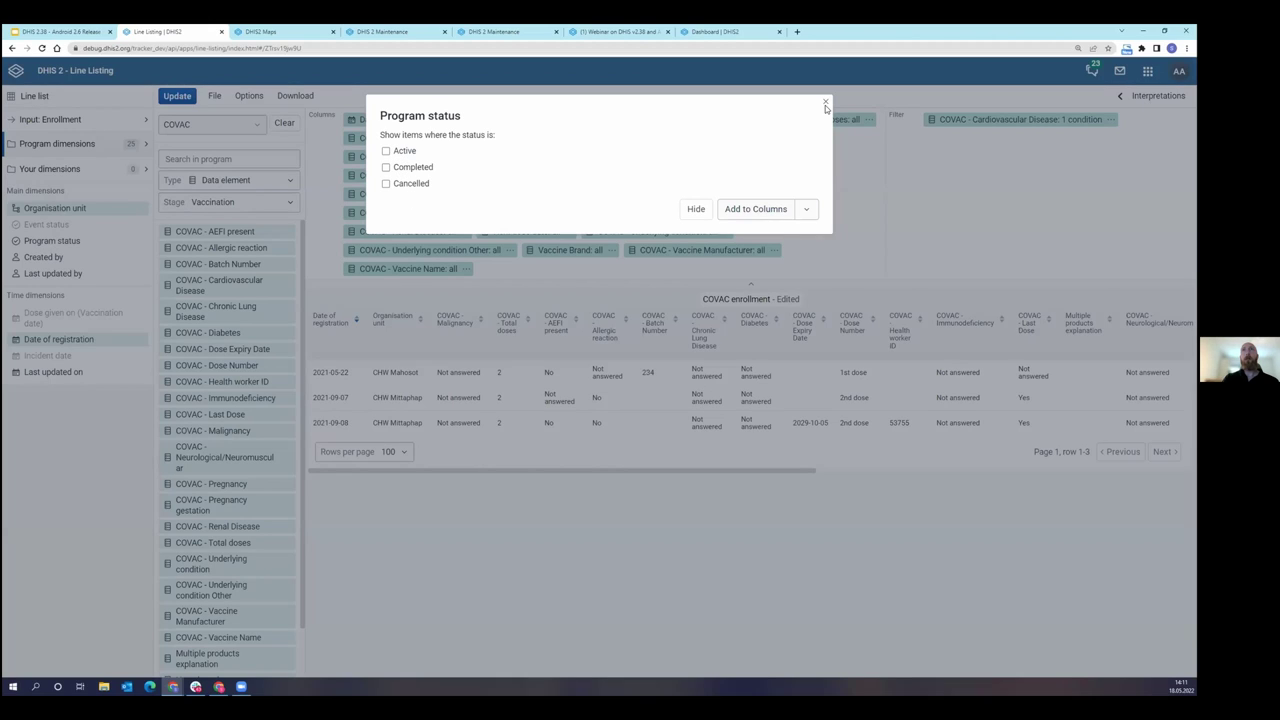
{"action": "left_click", "coordinate": [350, 215]}
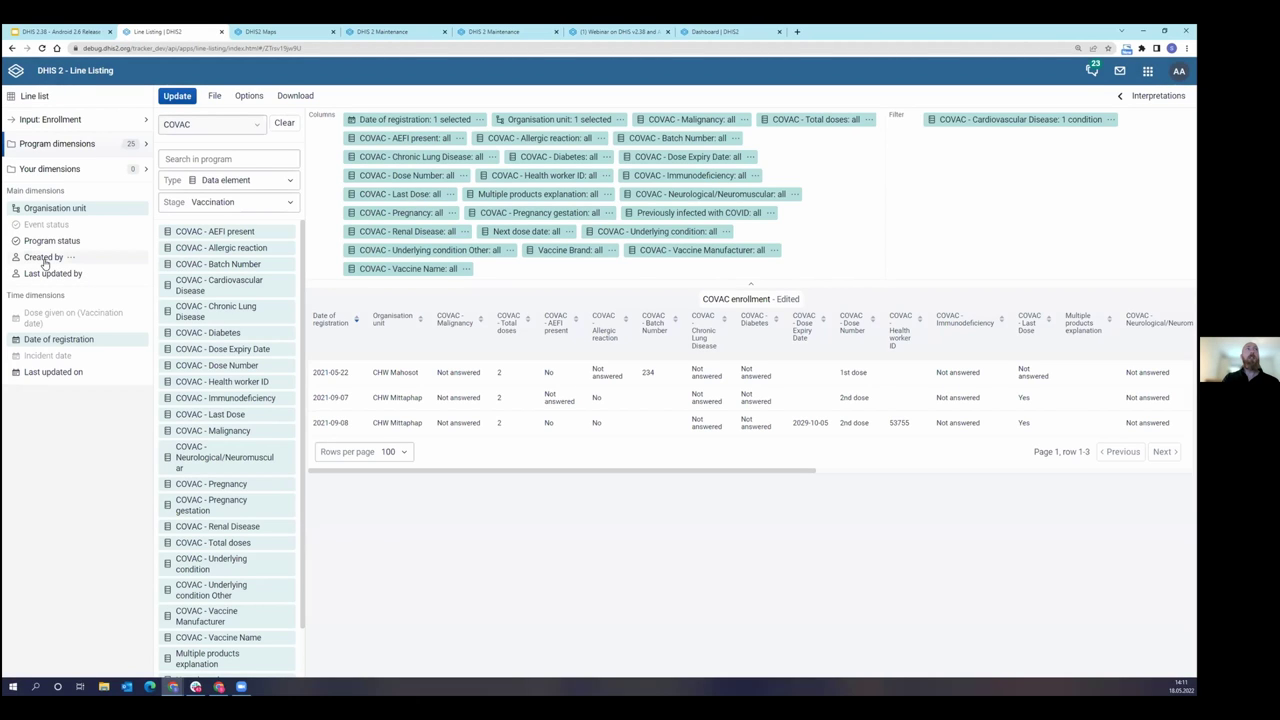
{"action": "left_click", "coordinate": [43, 258]}
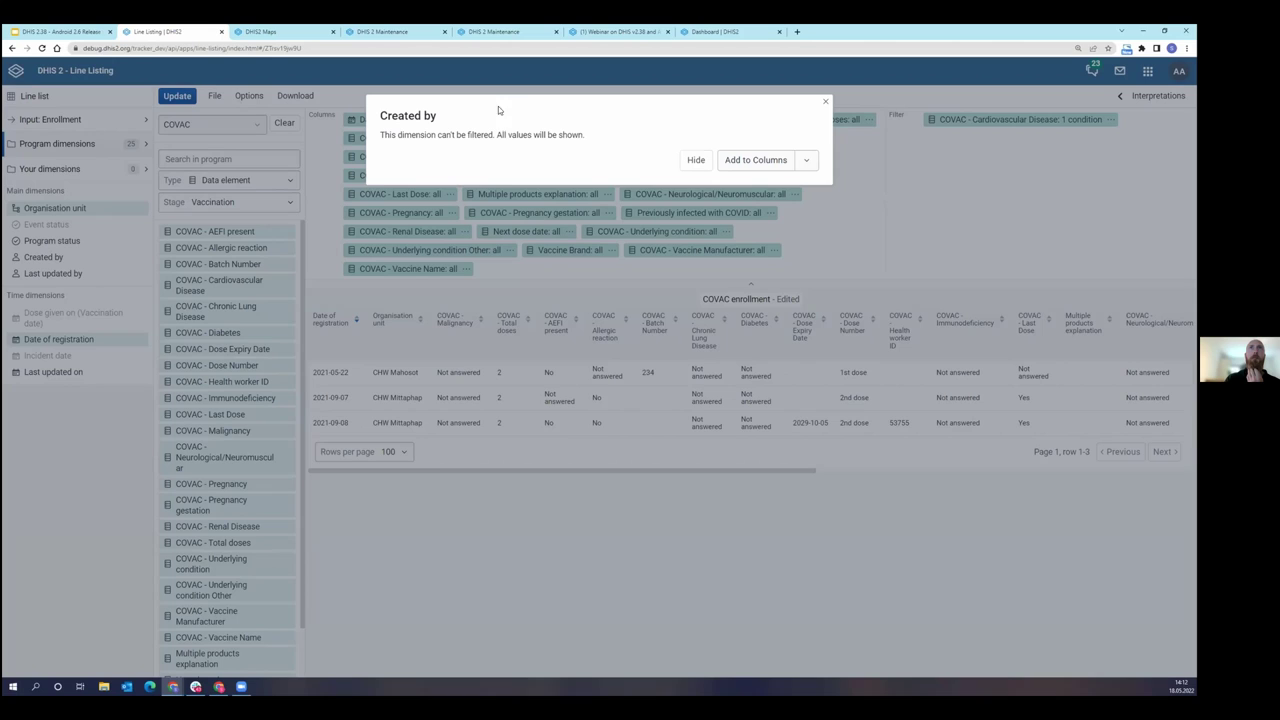
Step: Add Created by and Last updated by to Columns, update, and check the two new columns
{"action": "left_click", "coordinate": [760, 160]}
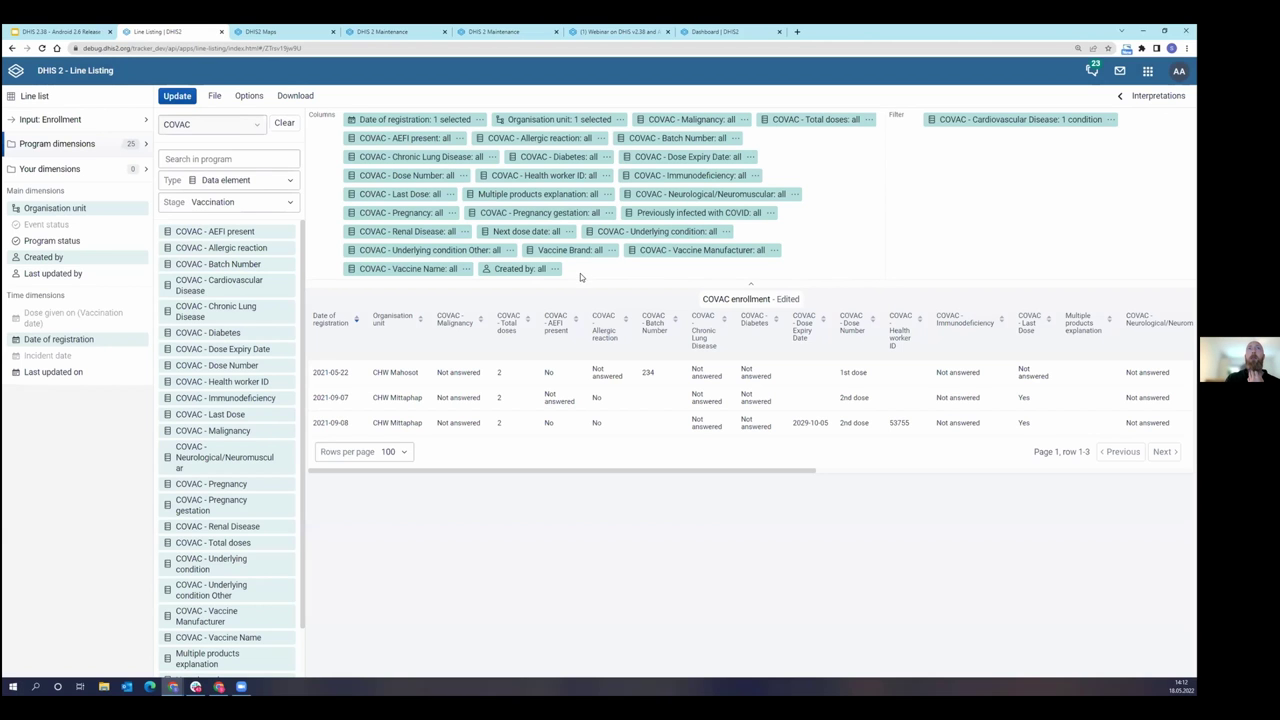
{"action": "left_click", "coordinate": [45, 275]}
{"action": "left_click", "coordinate": [740, 160]}
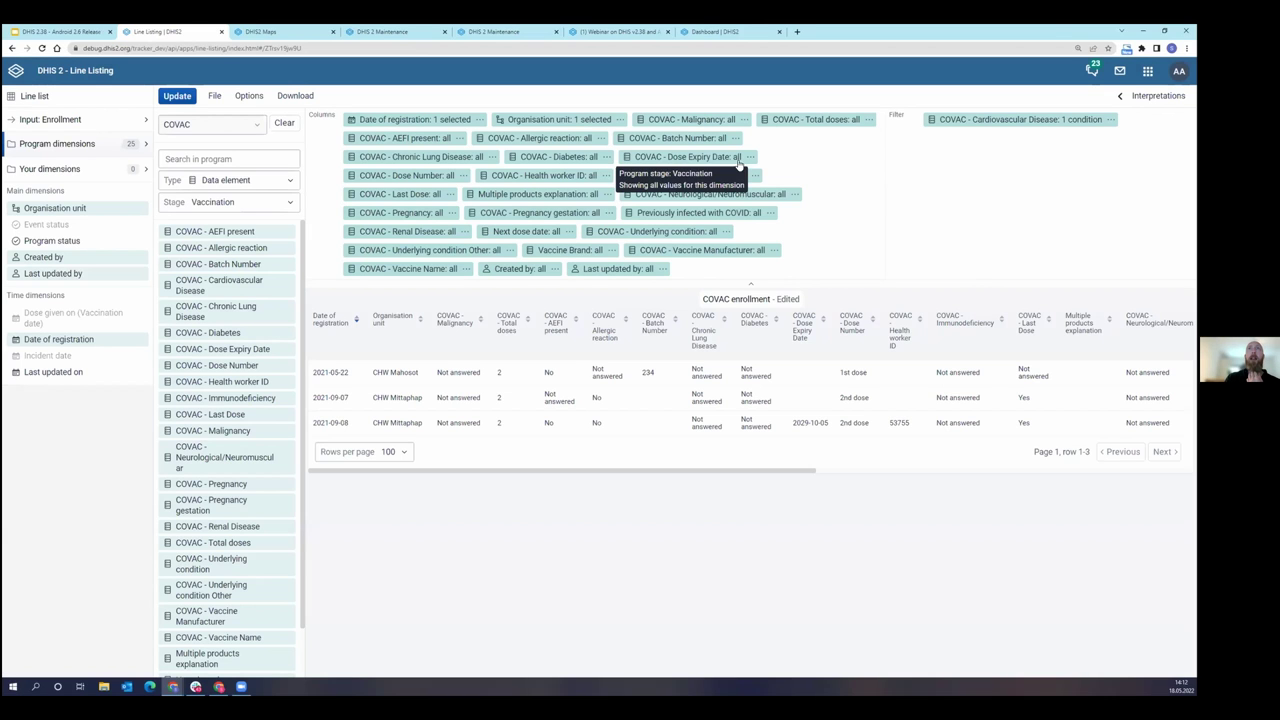
{"action": "left_click", "coordinate": [177, 96]}
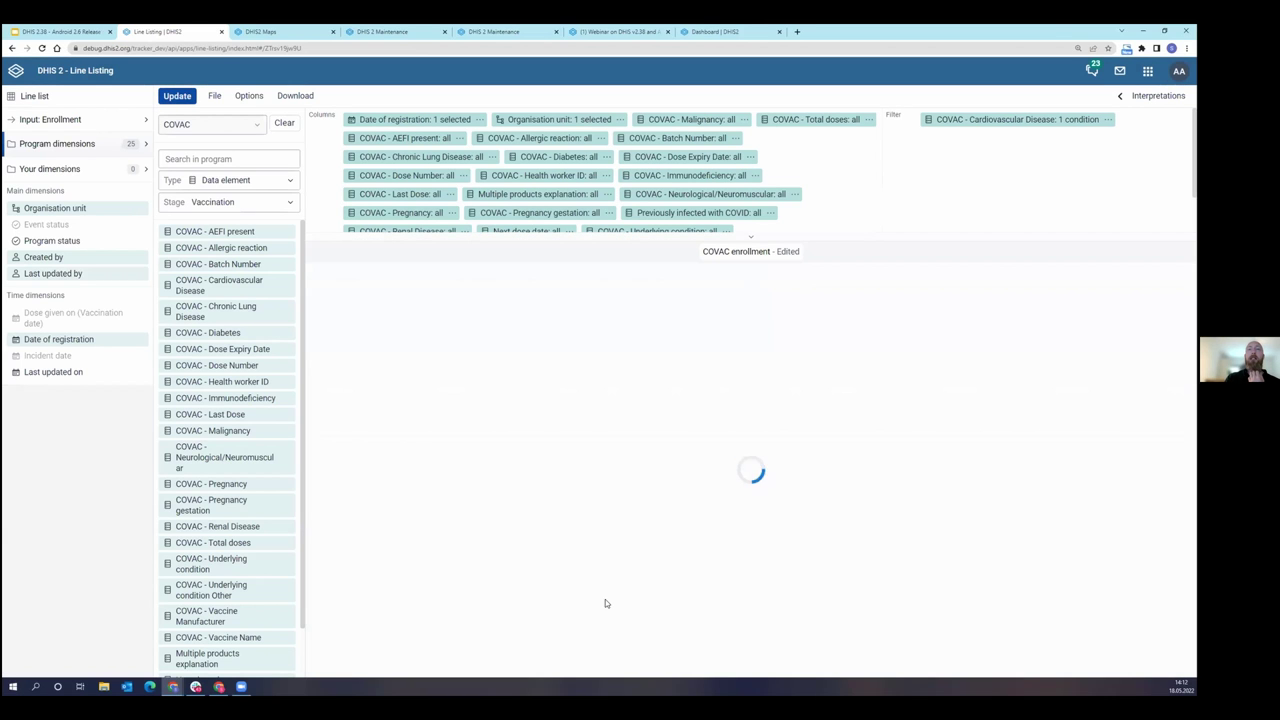
{"action": "left_click_drag", "start_coordinate": [566, 421], "coordinate": [974, 422]}
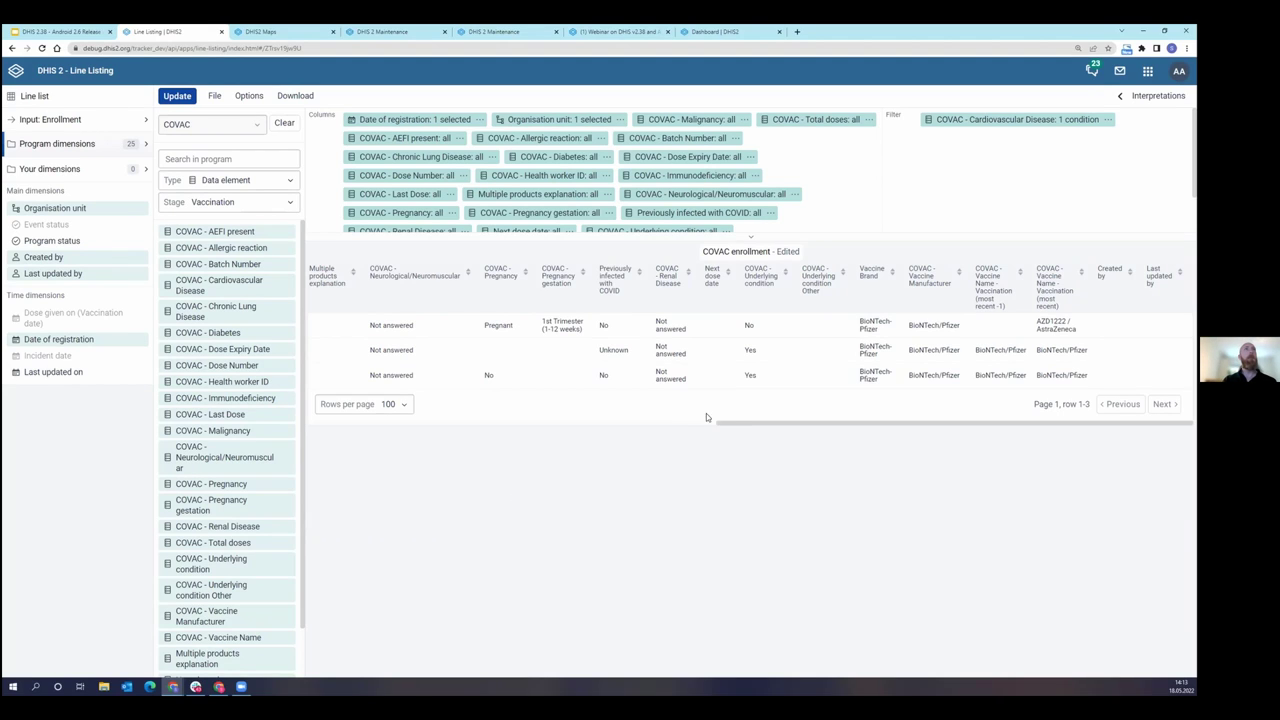
{"action": "left_click_drag", "start_coordinate": [729, 422], "coordinate": [303, 414]}
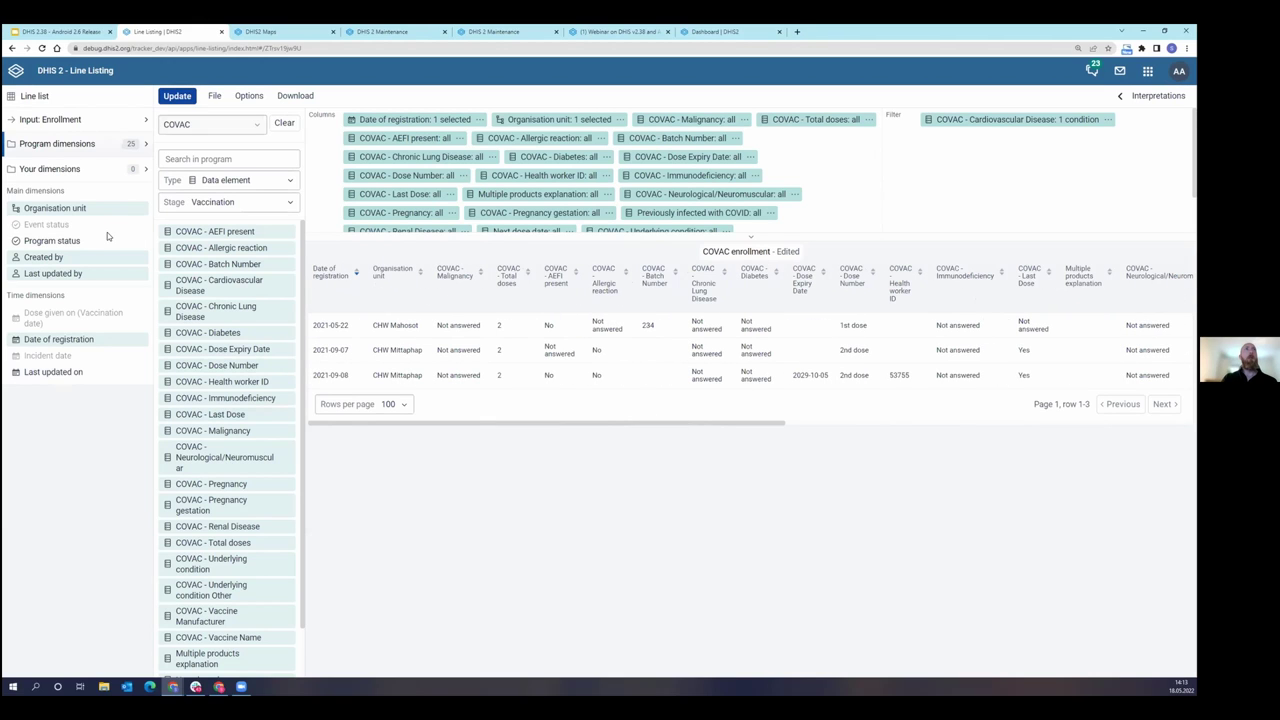
{"action": "left_click", "coordinate": [246, 96]}
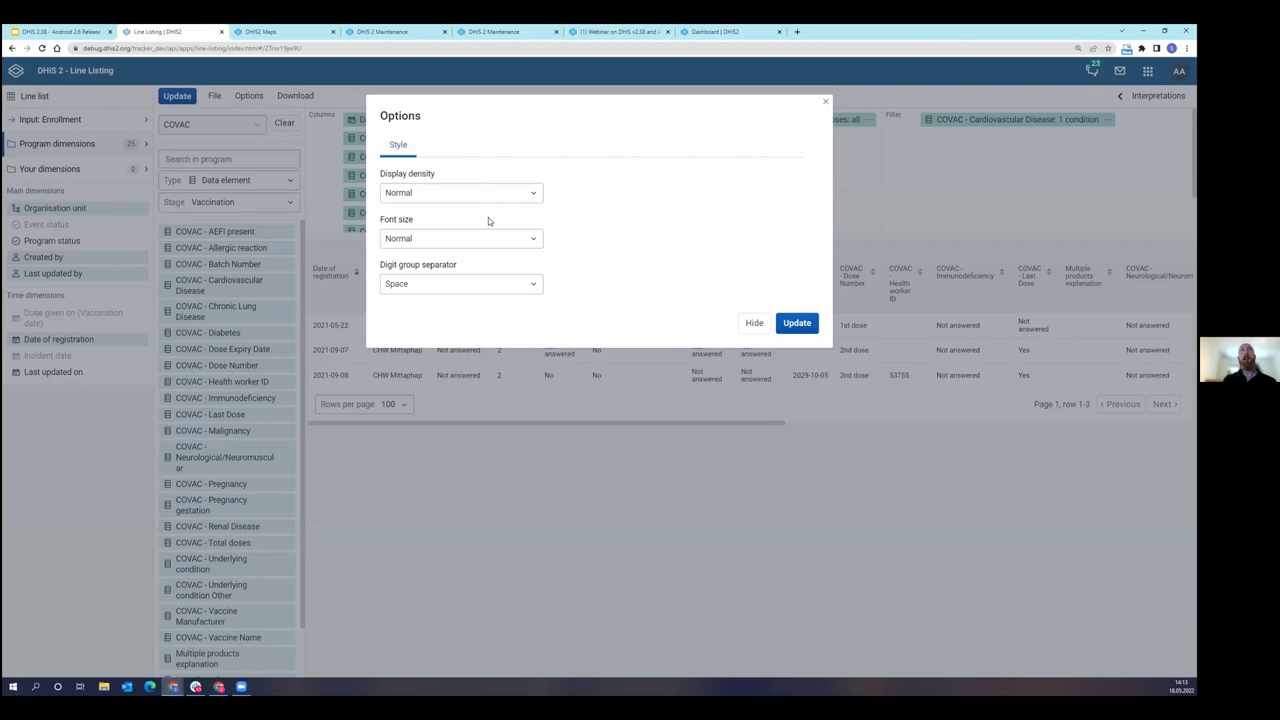
{"action": "left_click", "coordinate": [826, 101]}
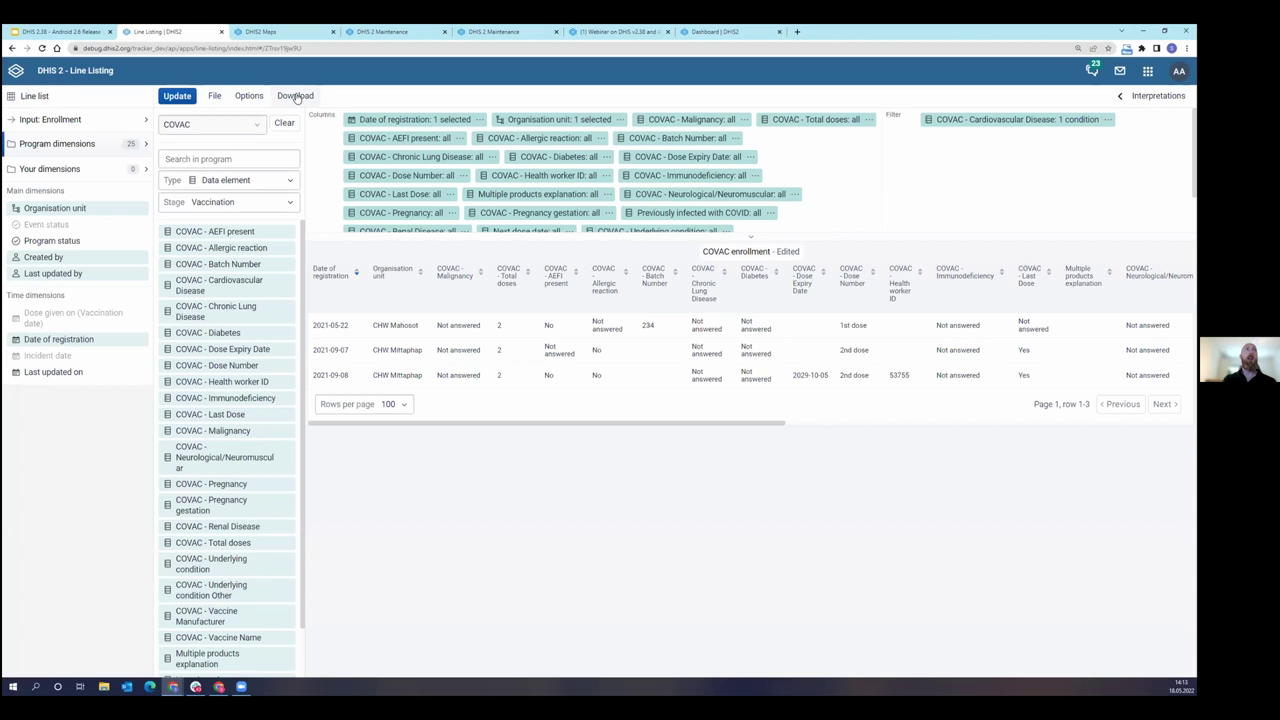
{"action": "left_click", "coordinate": [296, 95]}
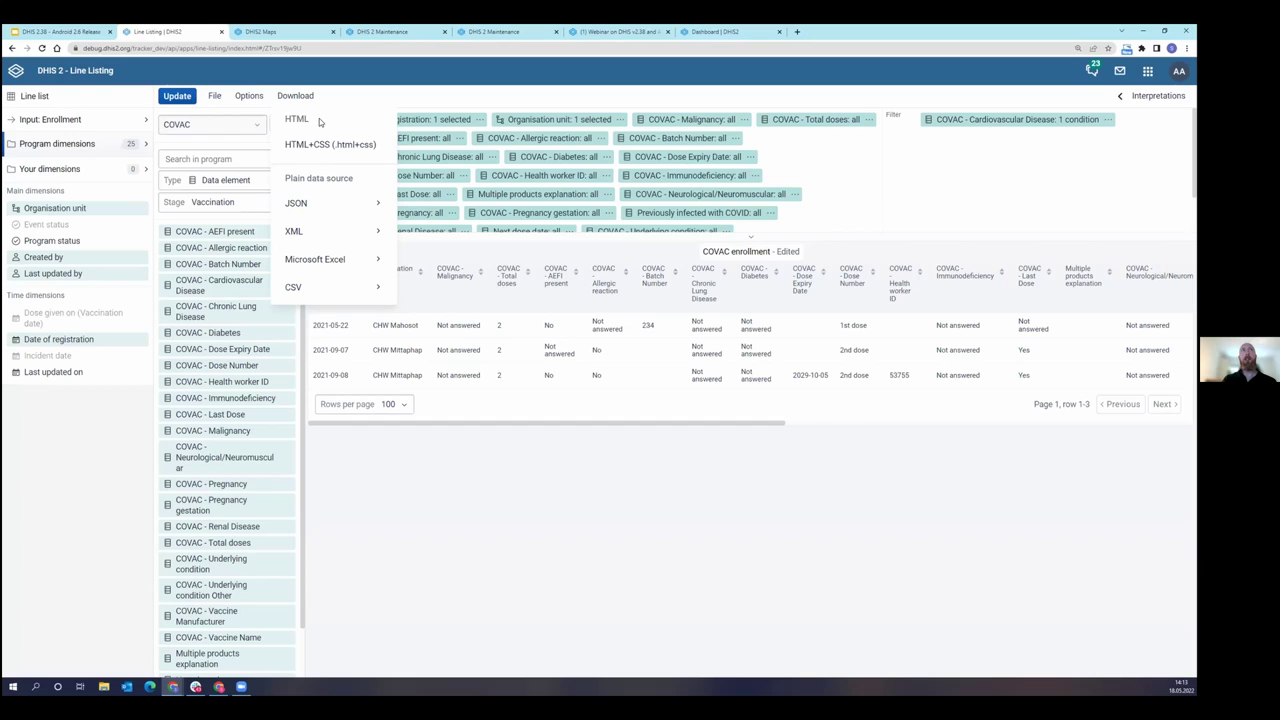
{"action": "left_click", "coordinate": [237, 107]}
{"action": "left_click", "coordinate": [214, 99]}
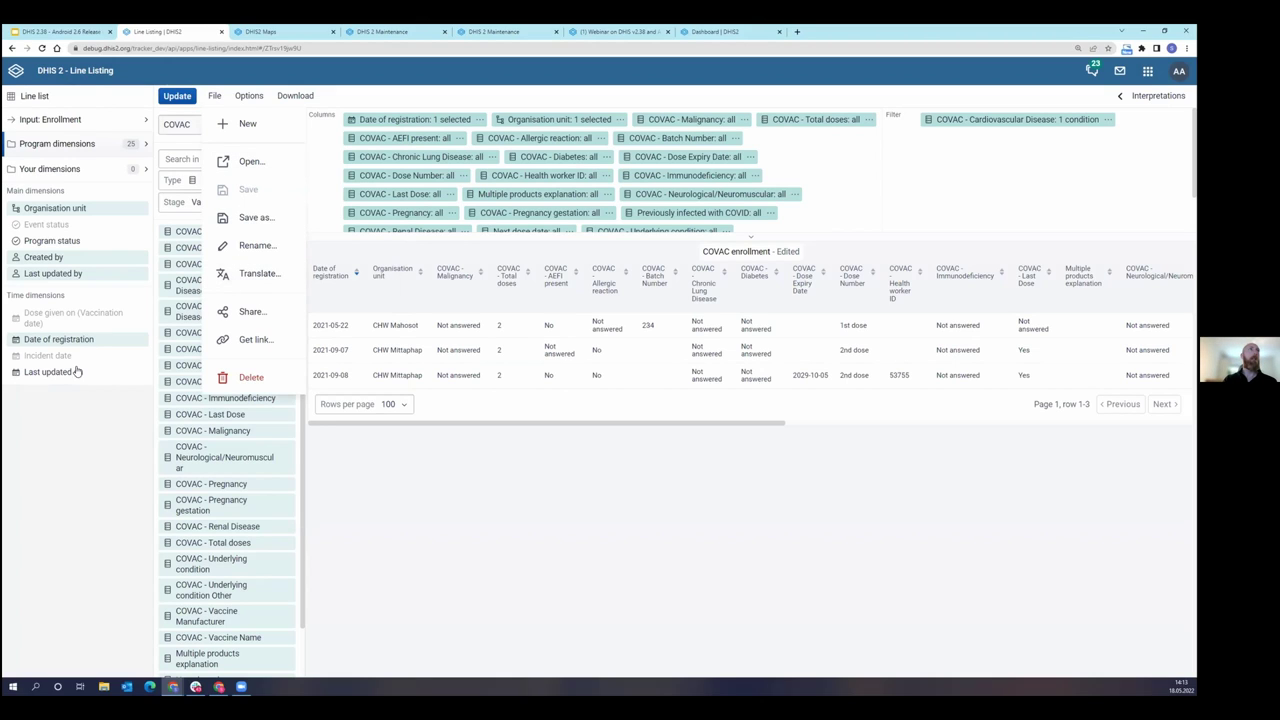
{"action": "left_click", "coordinate": [72, 443]}
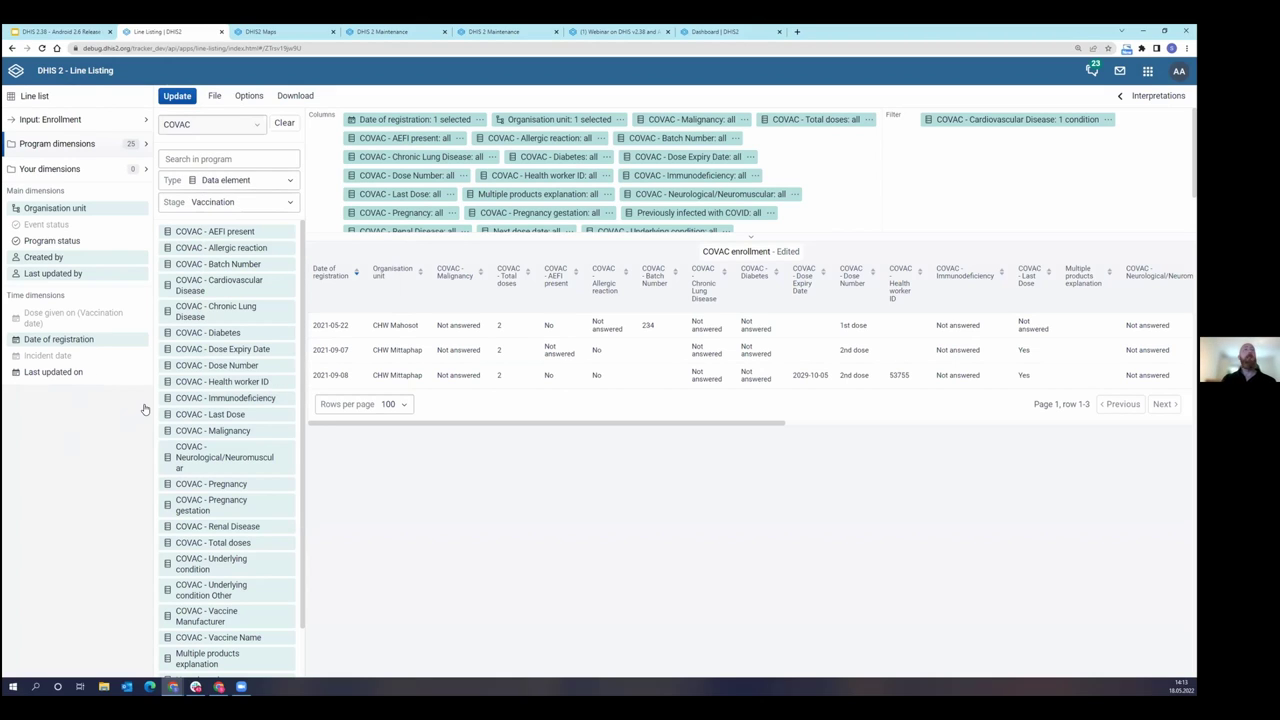